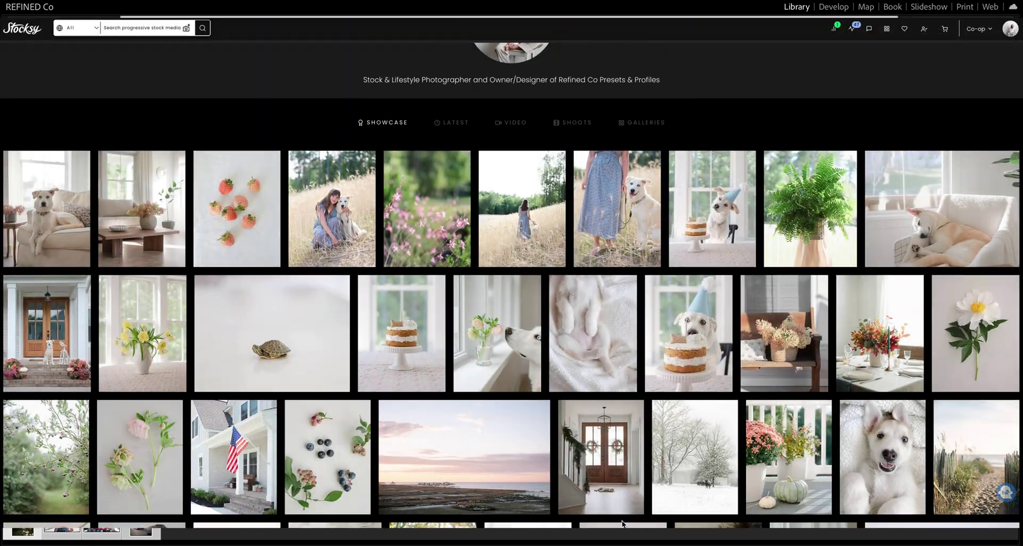
pyautogui.scroll(-3, 623, 524)
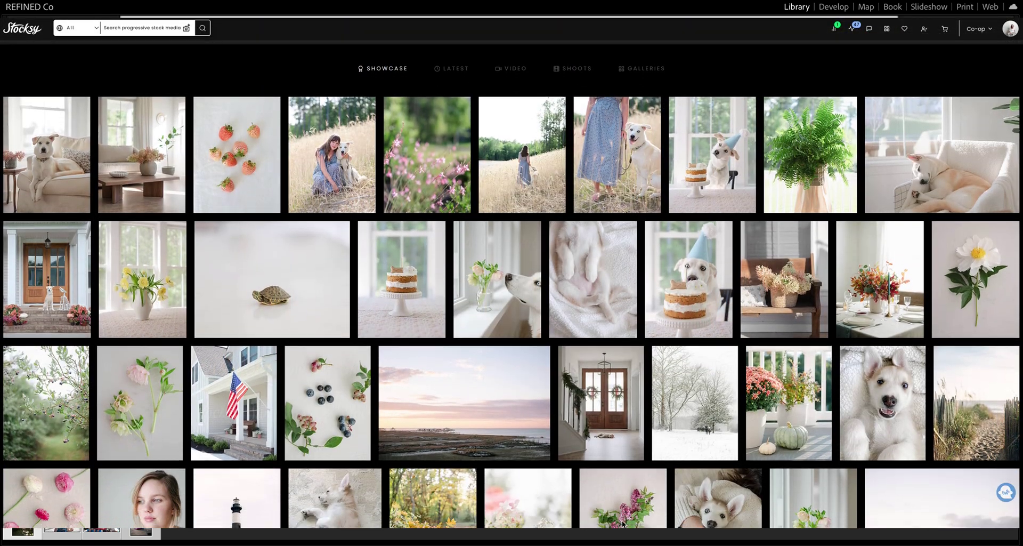
pyautogui.scroll(-7, 622, 524)
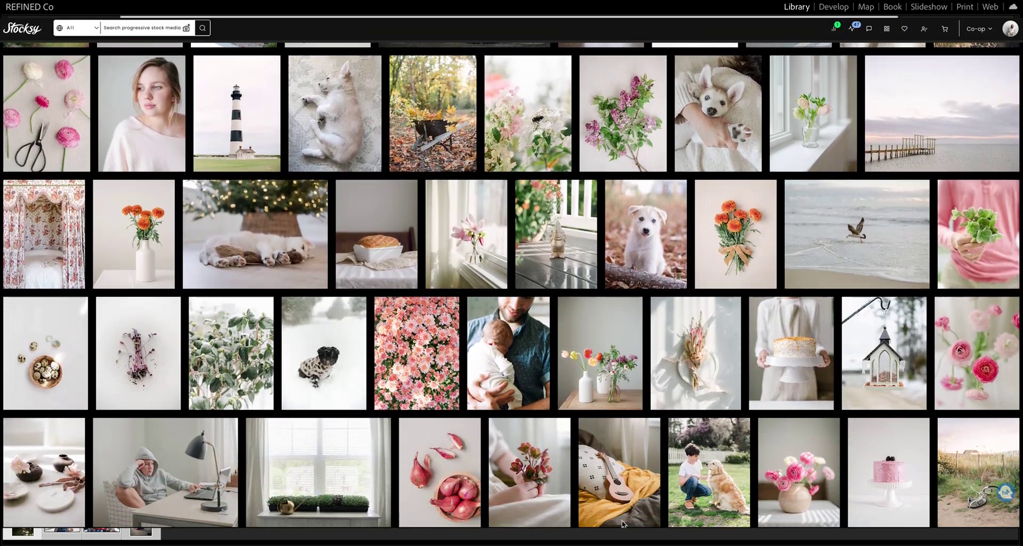
pyautogui.scroll(-7, 623, 524)
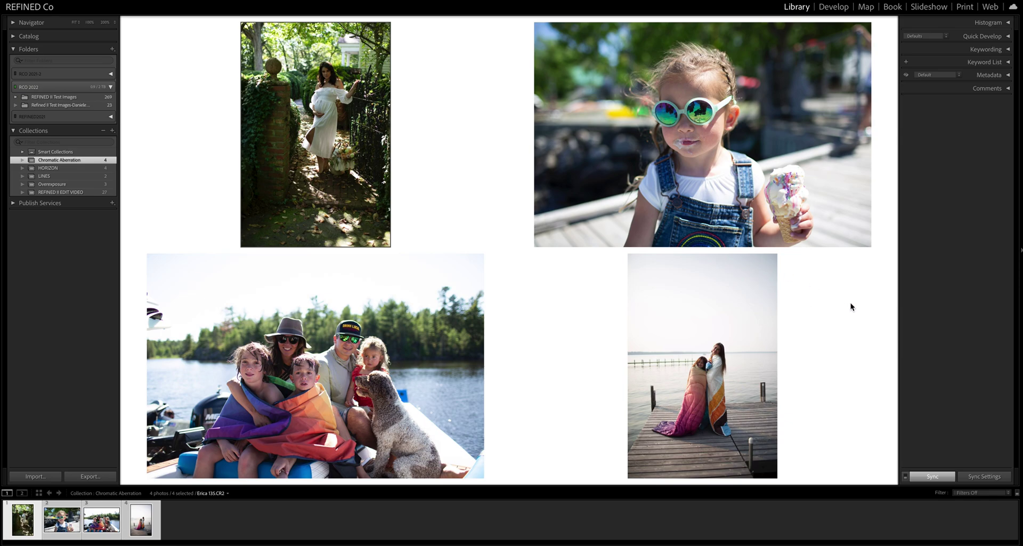
# - Open the garden-gate portrait in Develop at 200% and inspect her face and dress
pyautogui.click(834, 8)
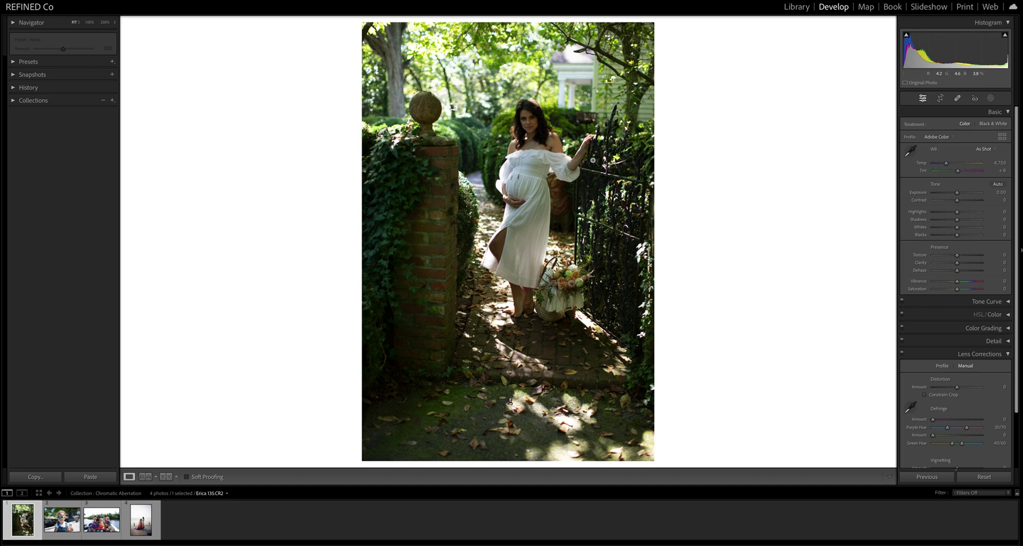
pyautogui.click(594, 161)
pyautogui.moveTo(328, 70); pyautogui.dragTo(464, 224)
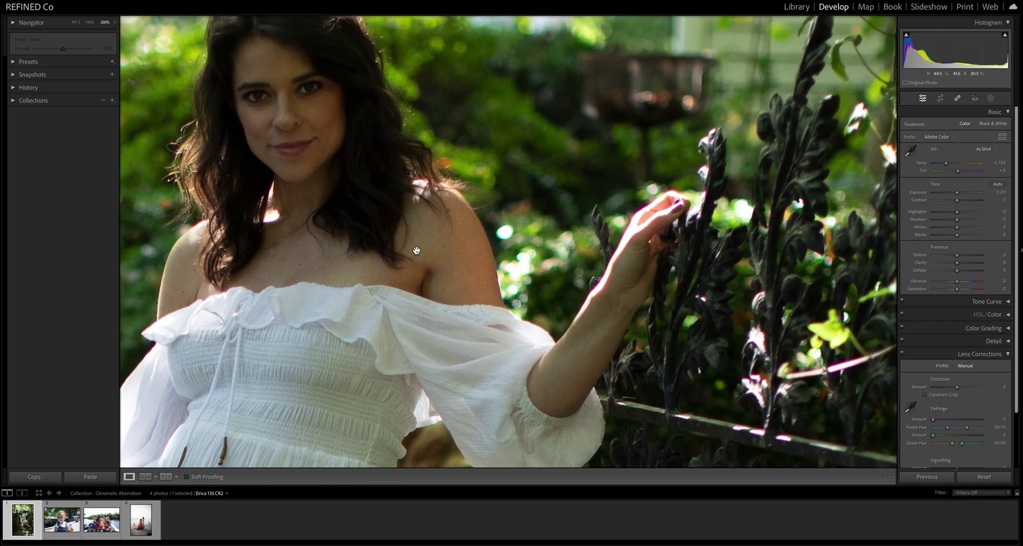
pyautogui.moveTo(298, 96); pyautogui.dragTo(489, 122)
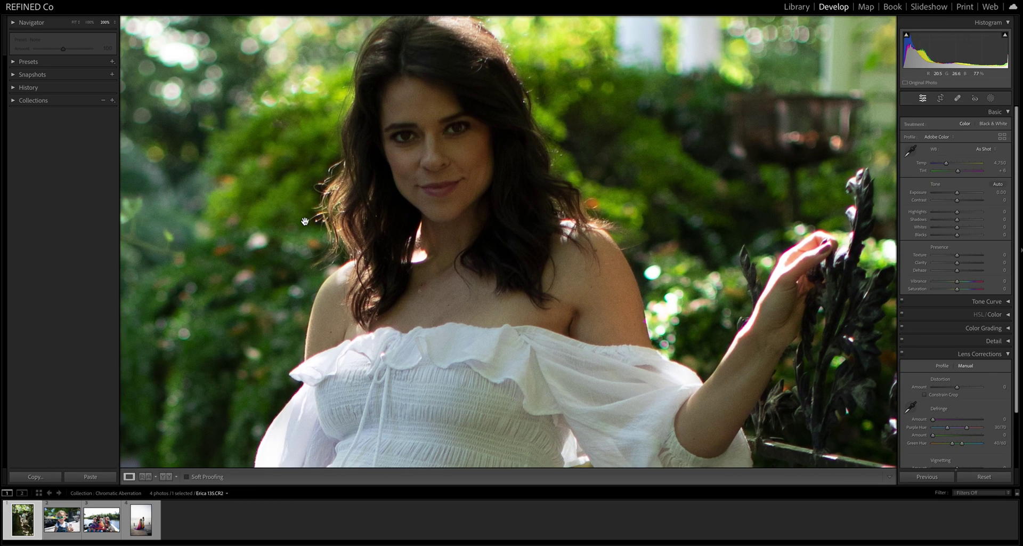
pyautogui.moveTo(405, 388); pyautogui.dragTo(382, 279)
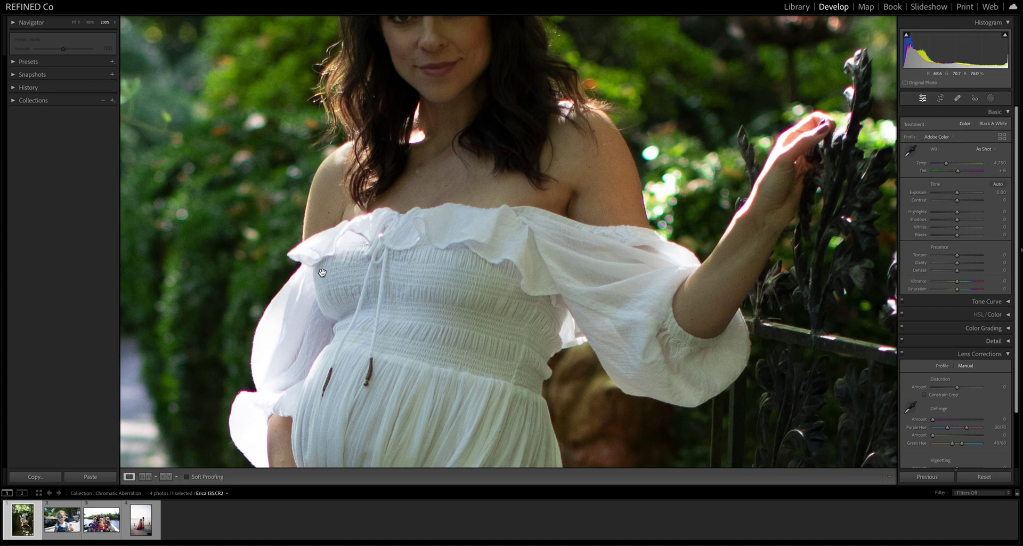
pyautogui.moveTo(713, 265); pyautogui.dragTo(589, 301)
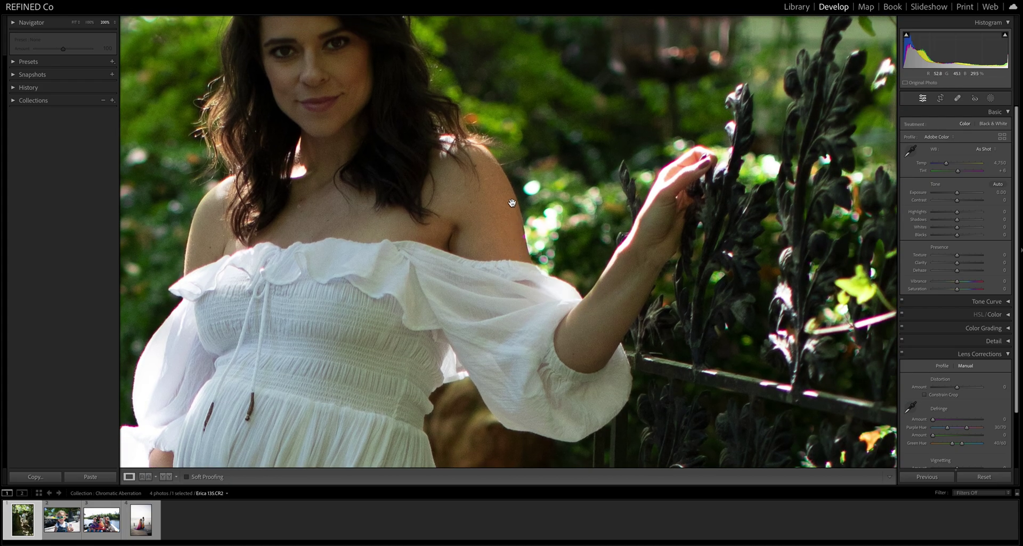
# - Pan the 200% view along the iron fence, lower rail, foliage and flower basket
pyautogui.moveTo(504, 220); pyautogui.dragTo(391, 237)
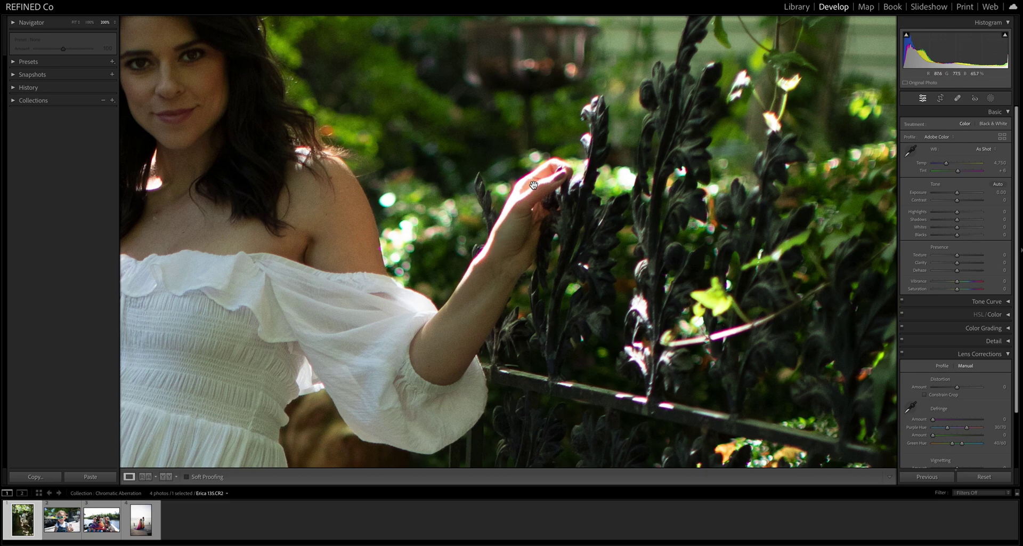
pyautogui.moveTo(606, 281); pyautogui.dragTo(526, 217)
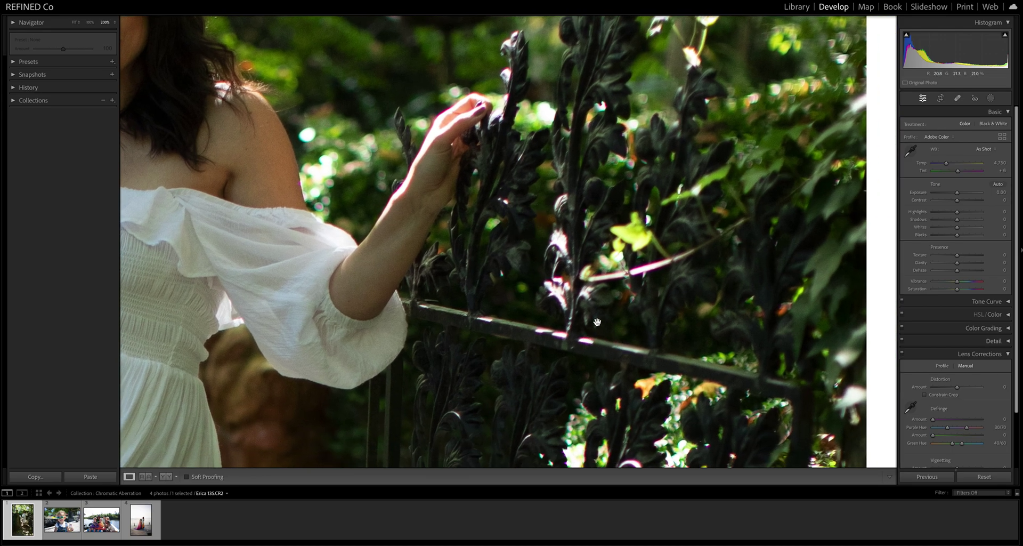
pyautogui.moveTo(728, 309); pyautogui.dragTo(667, 326)
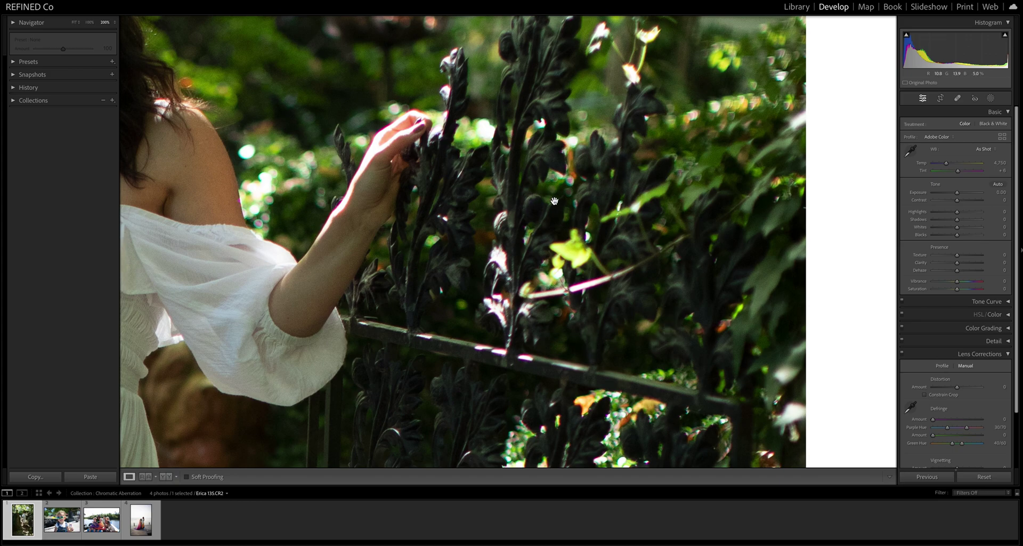
pyautogui.moveTo(567, 317); pyautogui.dragTo(516, 201)
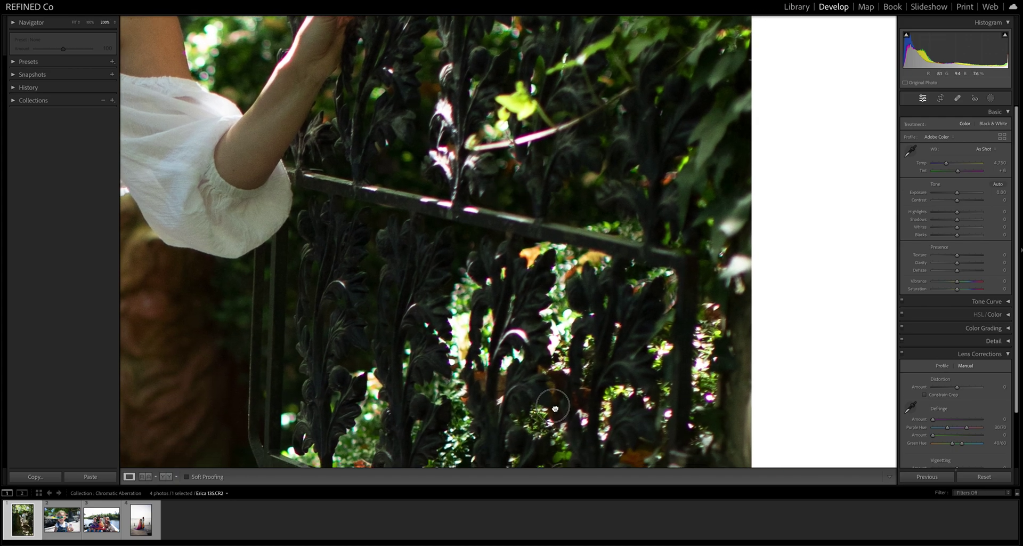
pyautogui.moveTo(605, 458)
pyautogui.mouseDown()
pyautogui.moveTo(541, 279)
pyautogui.moveTo(519, 253)
pyautogui.moveTo(516, 268)
pyautogui.mouseUp()
pyautogui.moveTo(299, 366); pyautogui.dragTo(577, 269)
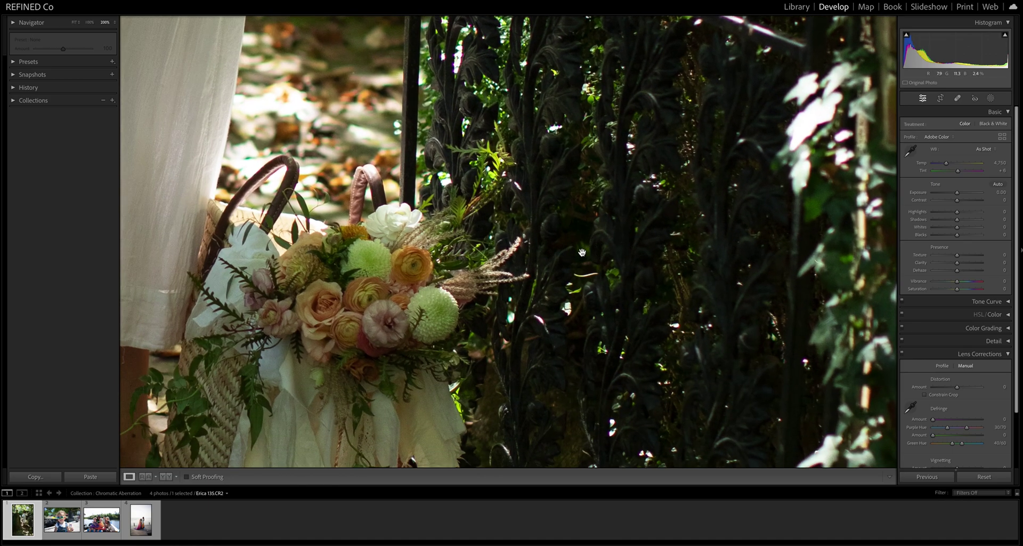
# - Check the ice-cream child photo at 200% around the strap, ice cream and sunglasses
pyautogui.click(486, 275)
pyautogui.click(61, 520)
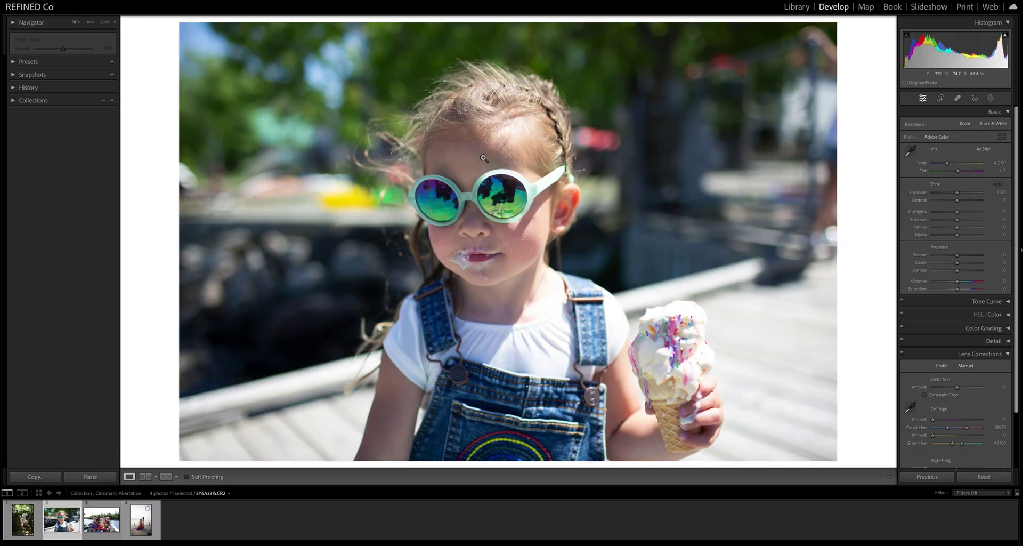
pyautogui.click(619, 312)
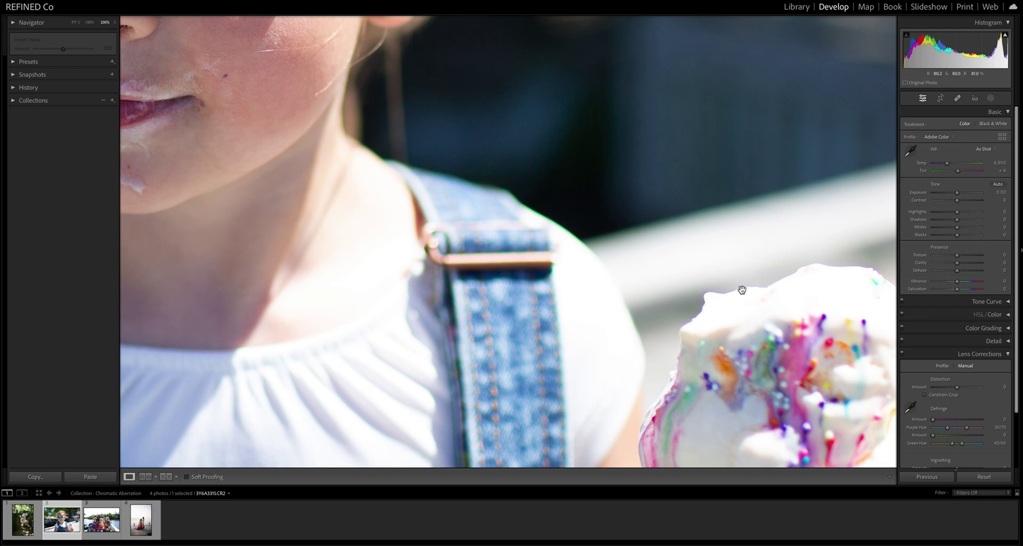
pyautogui.moveTo(792, 297); pyautogui.dragTo(684, 284)
pyautogui.moveTo(258, 139); pyautogui.dragTo(450, 413)
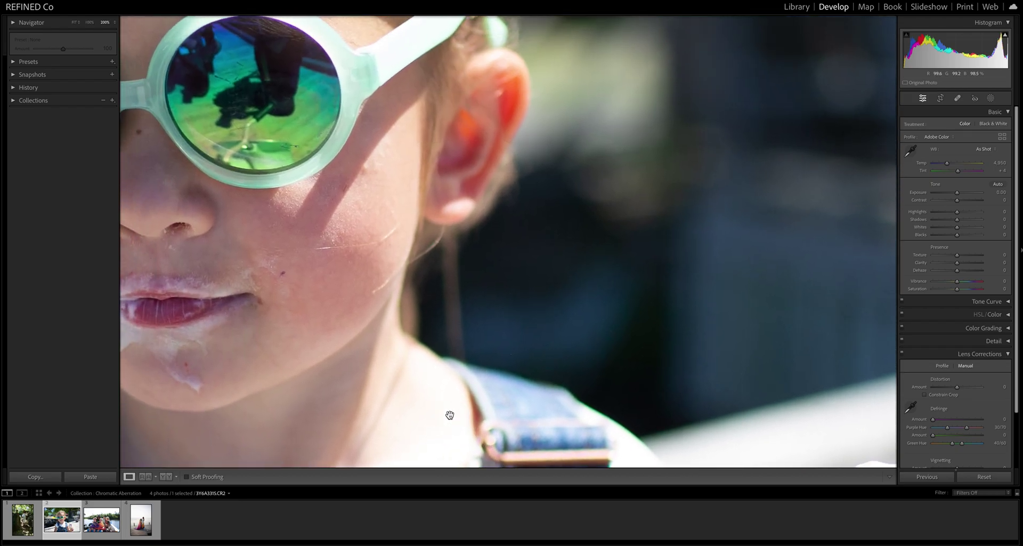
pyautogui.click(412, 298)
# - Check the family boat photo at 200% across the boat, faces, cap and dog
pyautogui.click(99, 525)
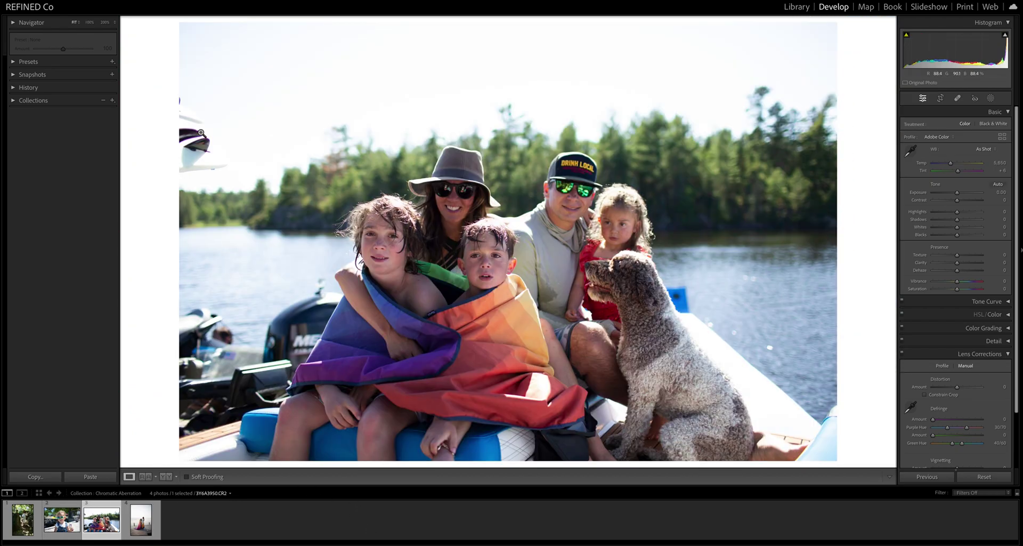
pyautogui.click(191, 146)
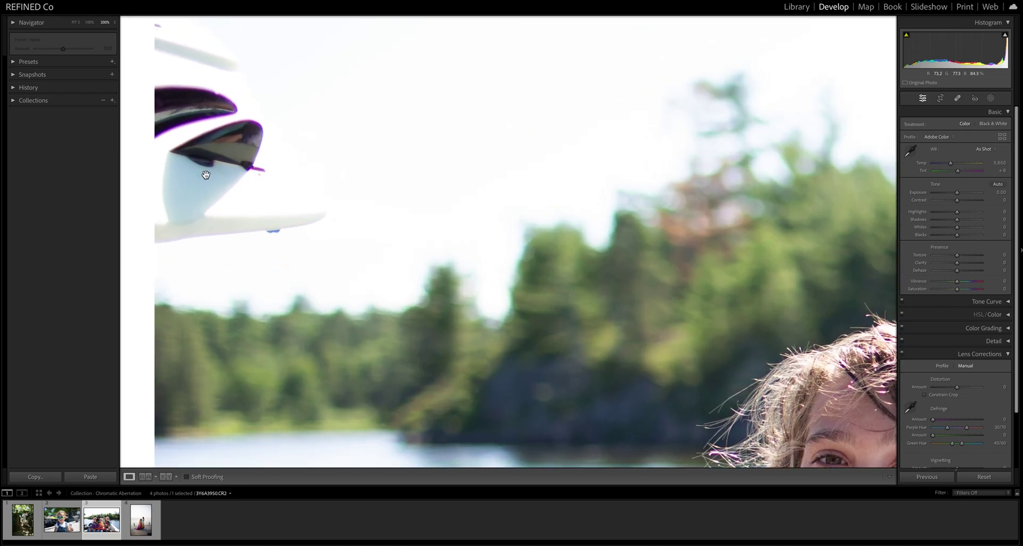
pyautogui.click(430, 283)
pyautogui.click(486, 236)
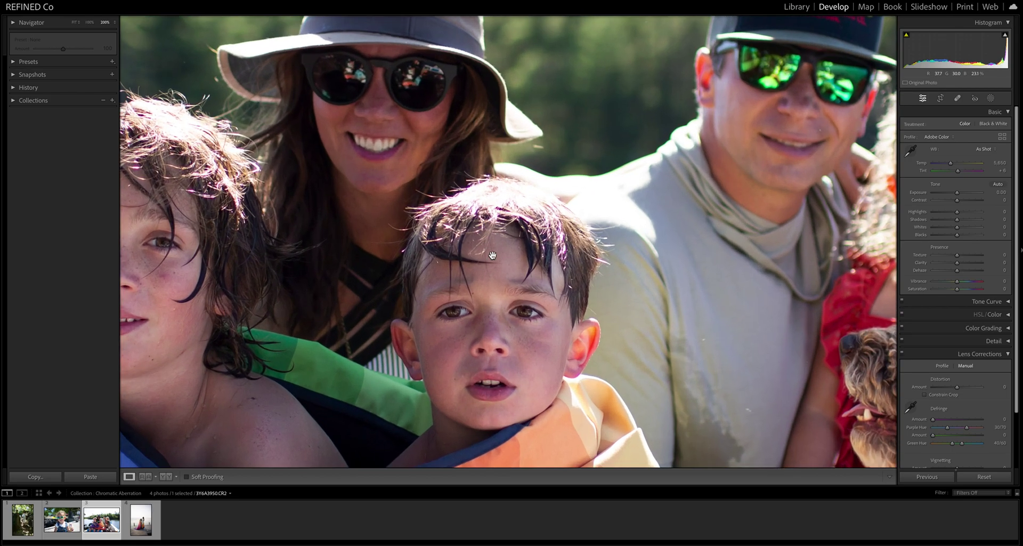
pyautogui.moveTo(189, 149); pyautogui.dragTo(242, 157)
pyautogui.moveTo(645, 260); pyautogui.dragTo(371, 252)
pyautogui.moveTo(493, 112); pyautogui.dragTo(507, 171)
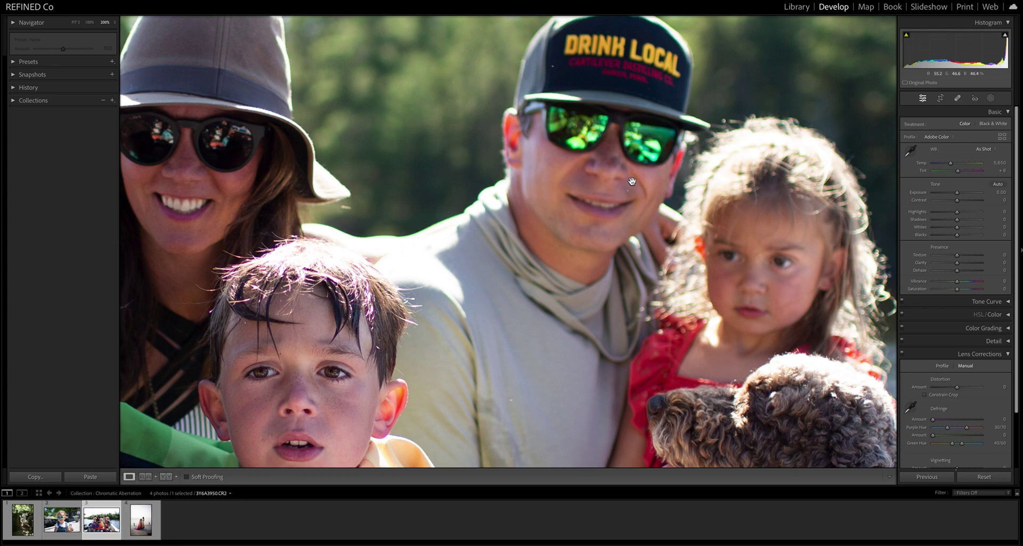
pyautogui.moveTo(658, 229); pyautogui.dragTo(512, 186)
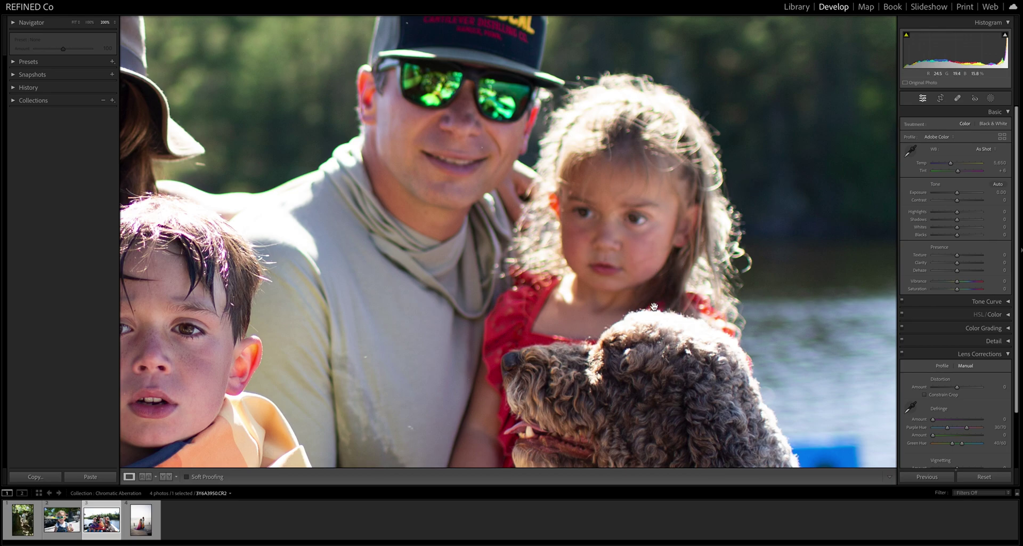
pyautogui.click(85, 536)
# - Check the girls-on-the-dock photo at 200%, then return to the garden maternity photo
pyautogui.press('z')
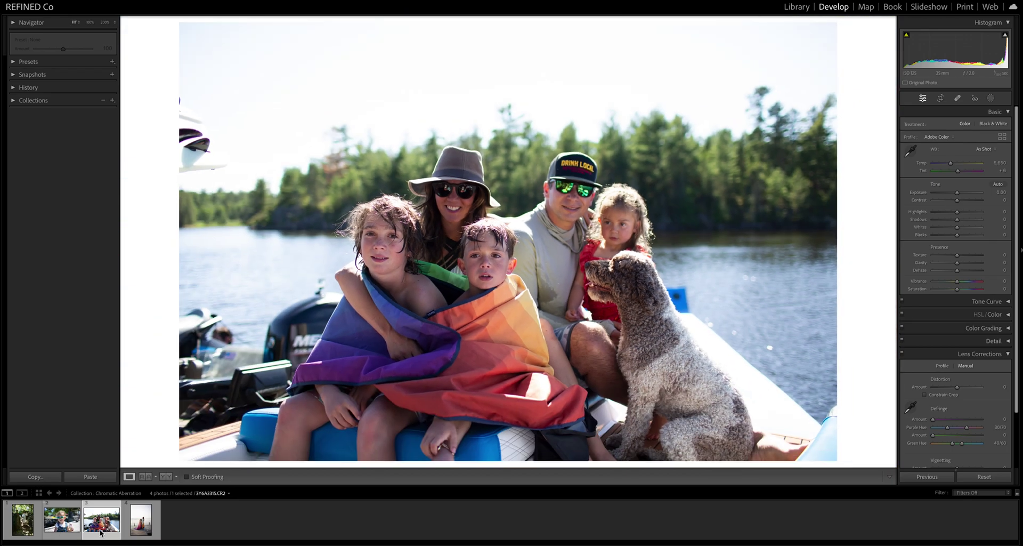
pyautogui.click(141, 519)
pyautogui.click(511, 282)
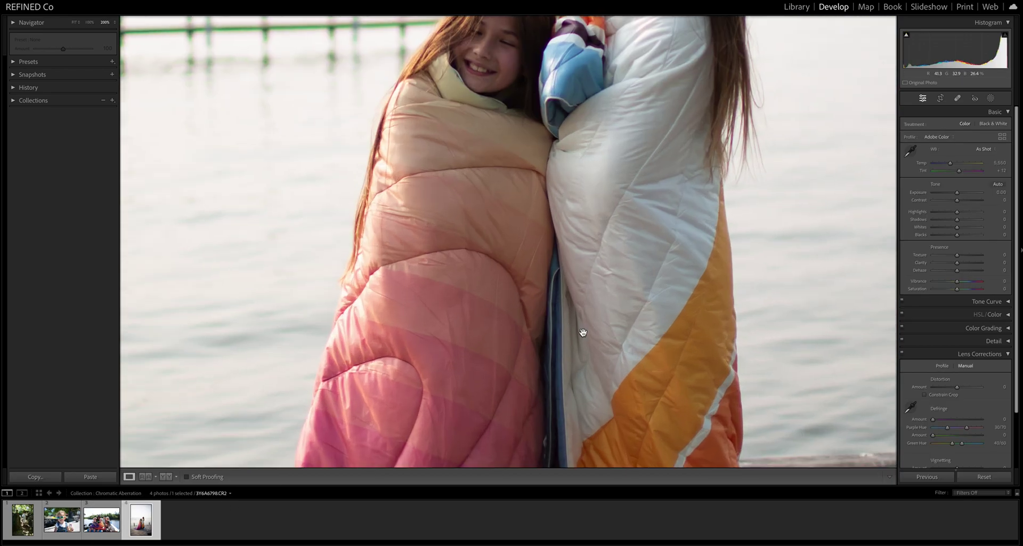
pyautogui.moveTo(450, 141); pyautogui.dragTo(458, 297)
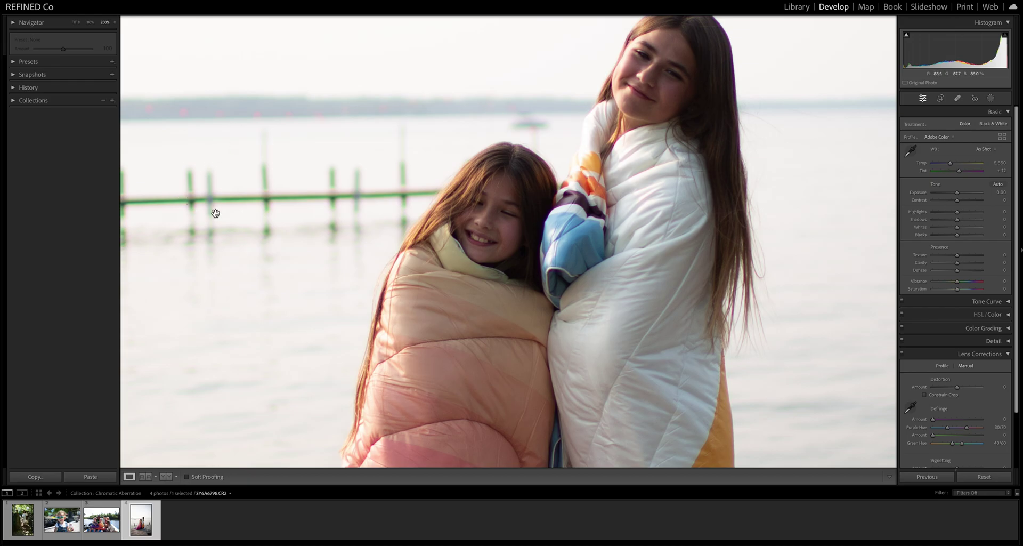
pyautogui.moveTo(699, 65); pyautogui.dragTo(708, 105)
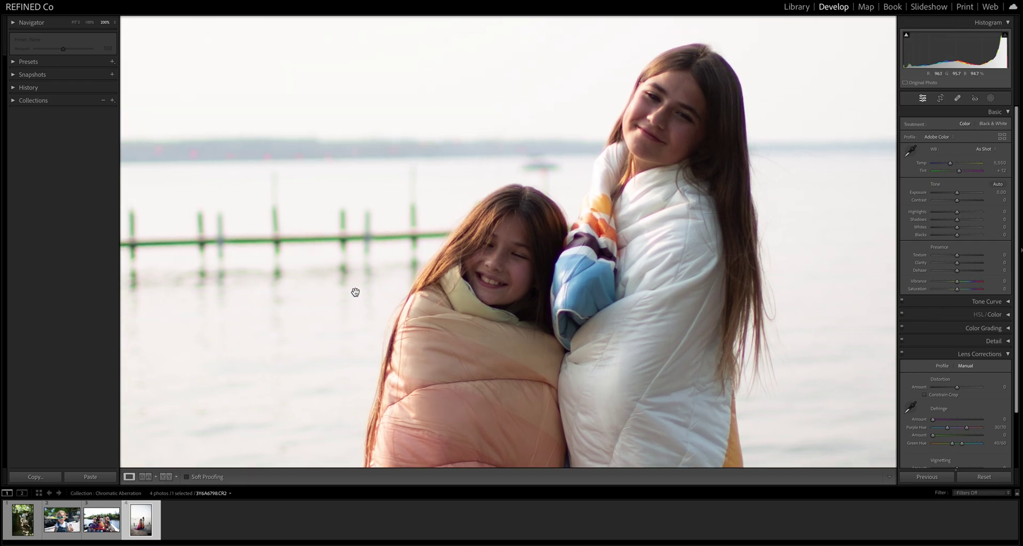
pyautogui.click(318, 261)
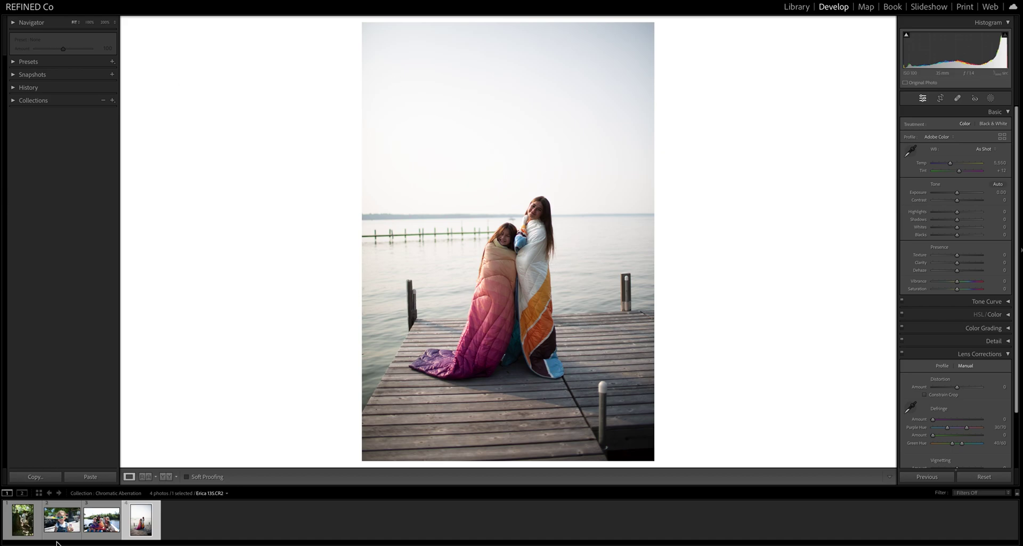
pyautogui.click(22, 530)
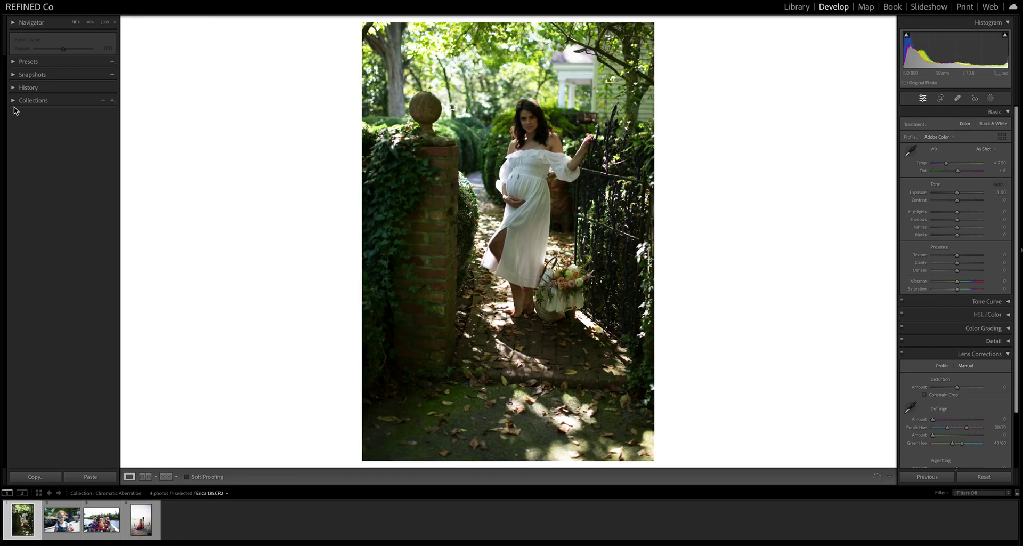
# - Apply the REFINED II preset, then set Exposure +1.00, Tint +24 and Temp 4,588
pyautogui.click(13, 62)
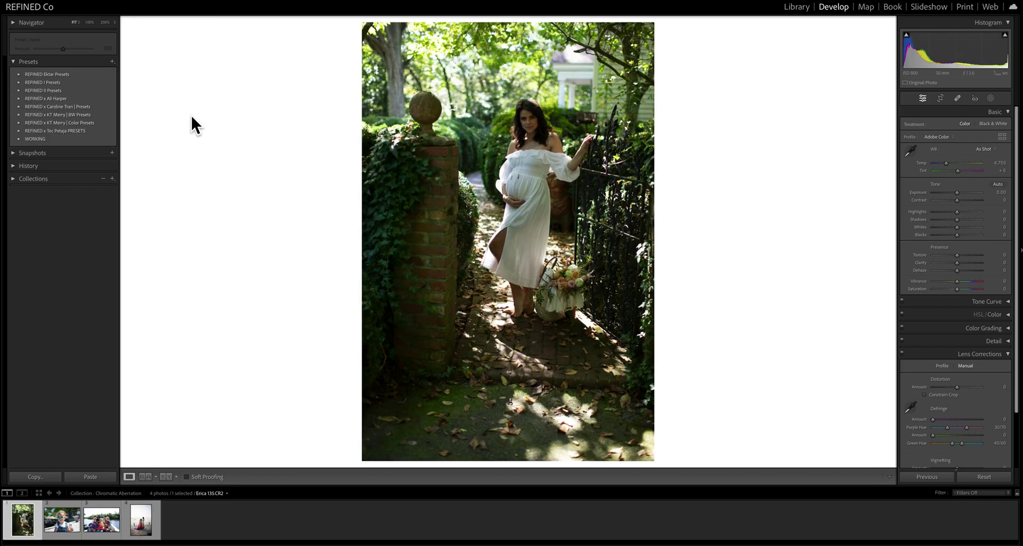
pyautogui.click(19, 90)
pyautogui.click(46, 98)
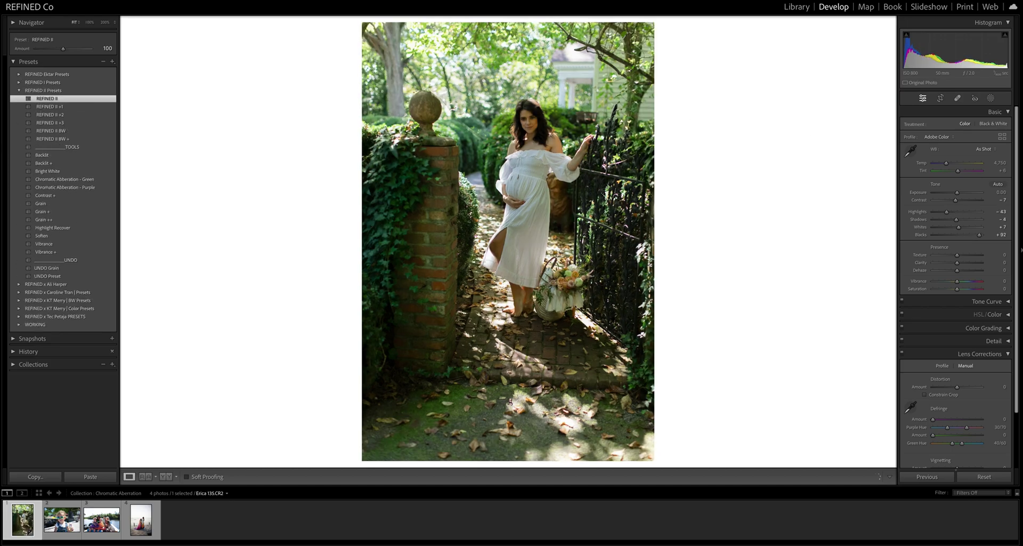
pyautogui.moveTo(957, 192); pyautogui.dragTo(947, 169)
pyautogui.moveTo(952, 171)
pyautogui.mouseDown()
pyautogui.moveTo(962, 174)
pyautogui.moveTo(945, 167)
pyautogui.mouseUp()
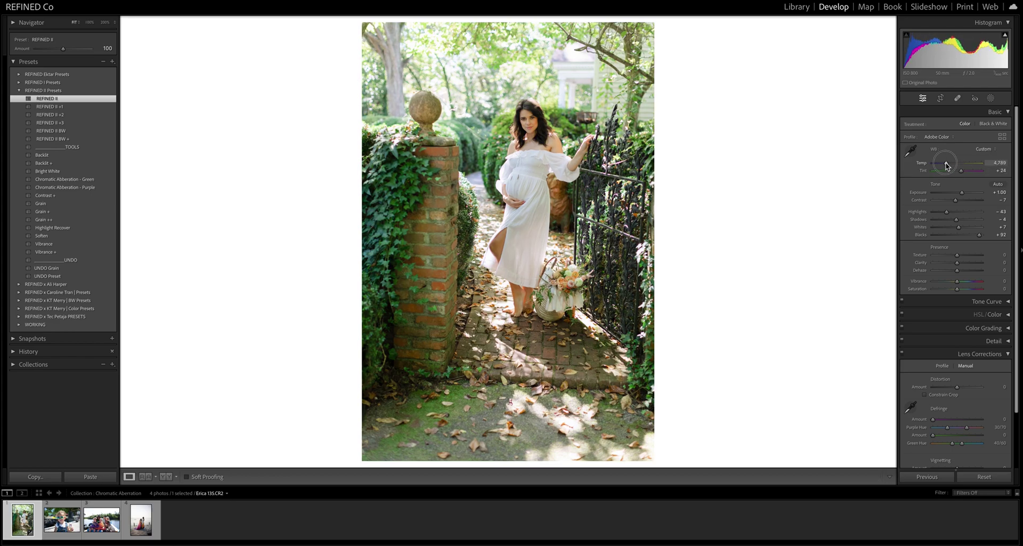
pyautogui.moveTo(947, 165); pyautogui.dragTo(946, 166)
# - Tighten the crop around the woman and view the result at 200%
pyautogui.click(941, 98)
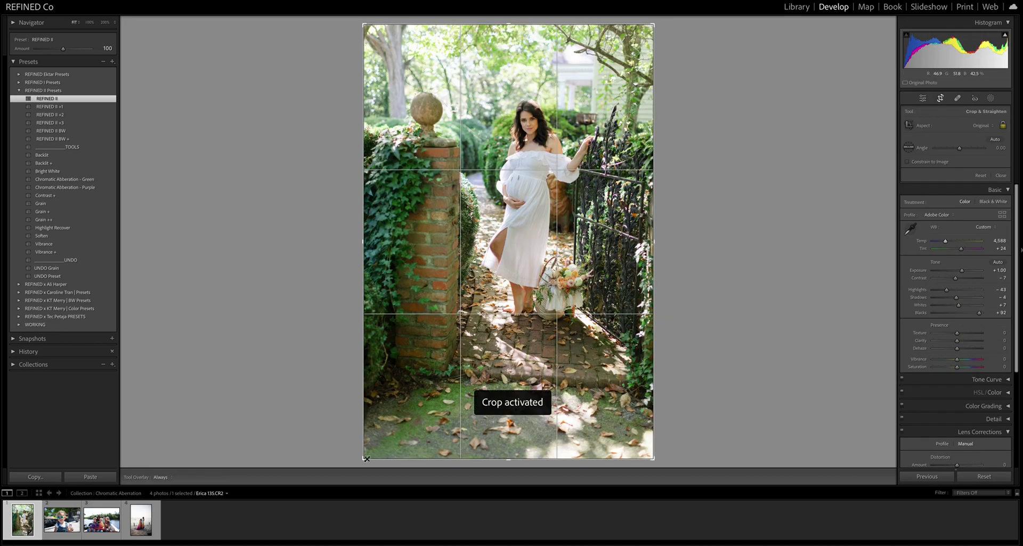
pyautogui.moveTo(365, 458); pyautogui.dragTo(382, 420)
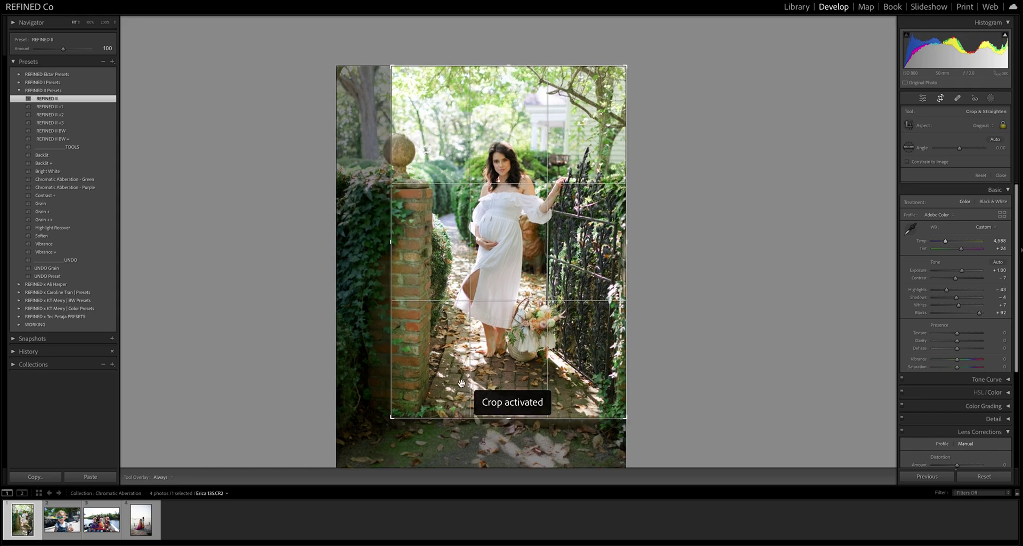
pyautogui.press('Return')
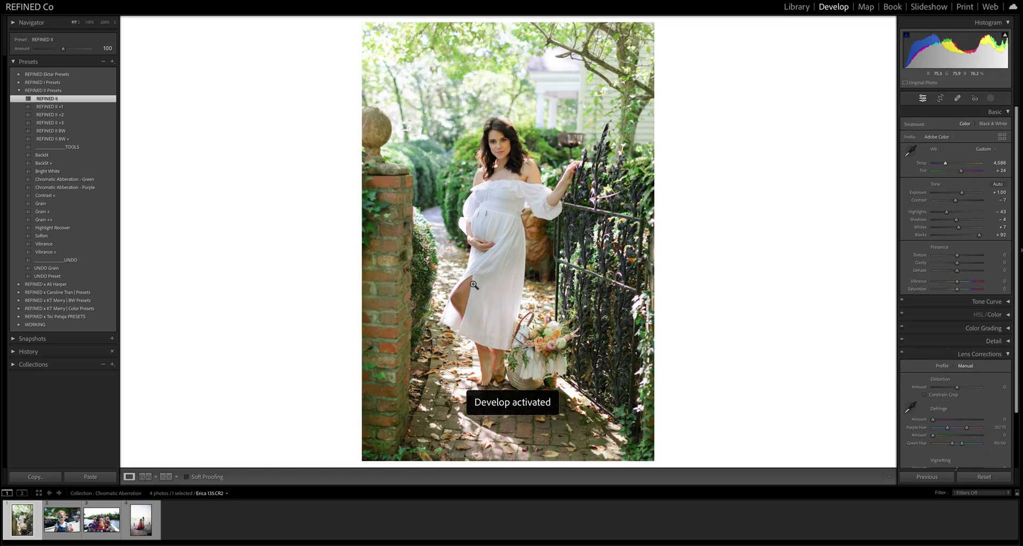
pyautogui.click(606, 183)
# - Bring the hand on the iron gate into view and show the Lens Corrections Manual settings
pyautogui.moveTo(469, 101); pyautogui.dragTo(528, 172)
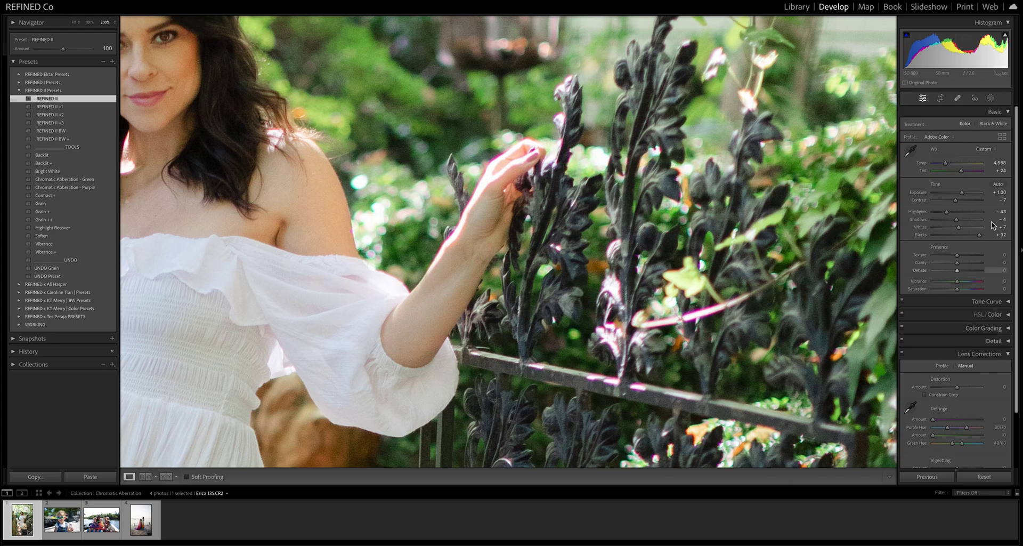
pyautogui.click(986, 355)
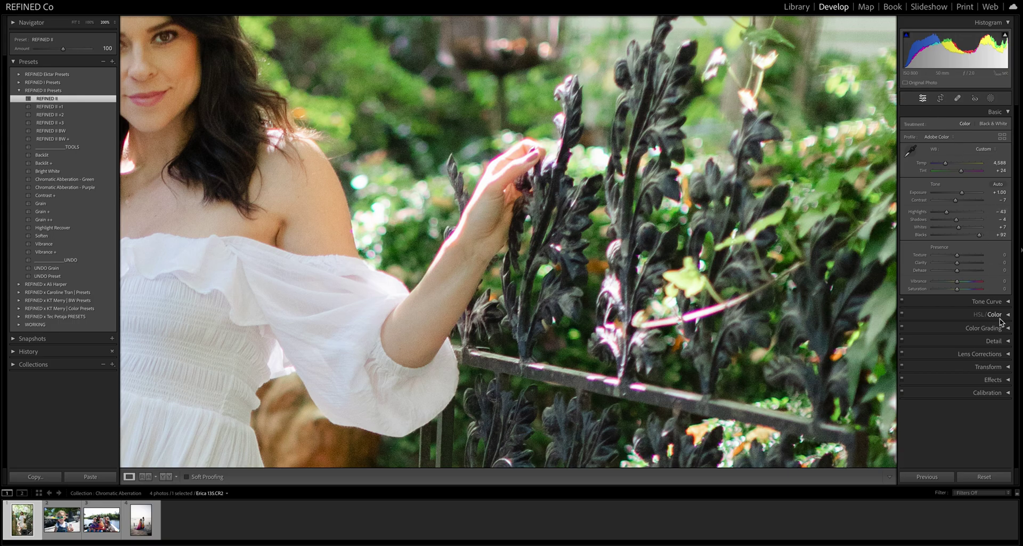
pyautogui.click(999, 354)
pyautogui.scroll(-3, 981, 298)
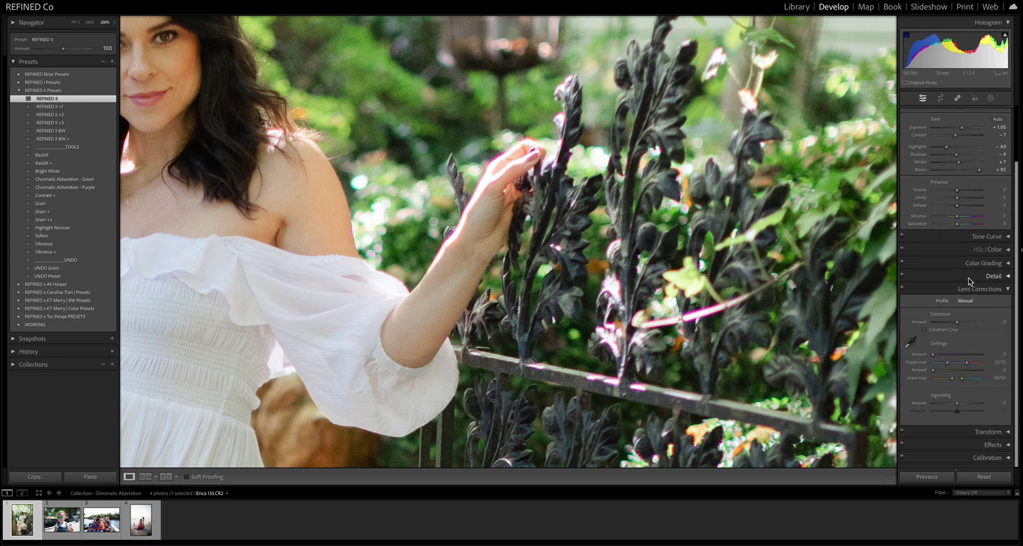
pyautogui.click(942, 302)
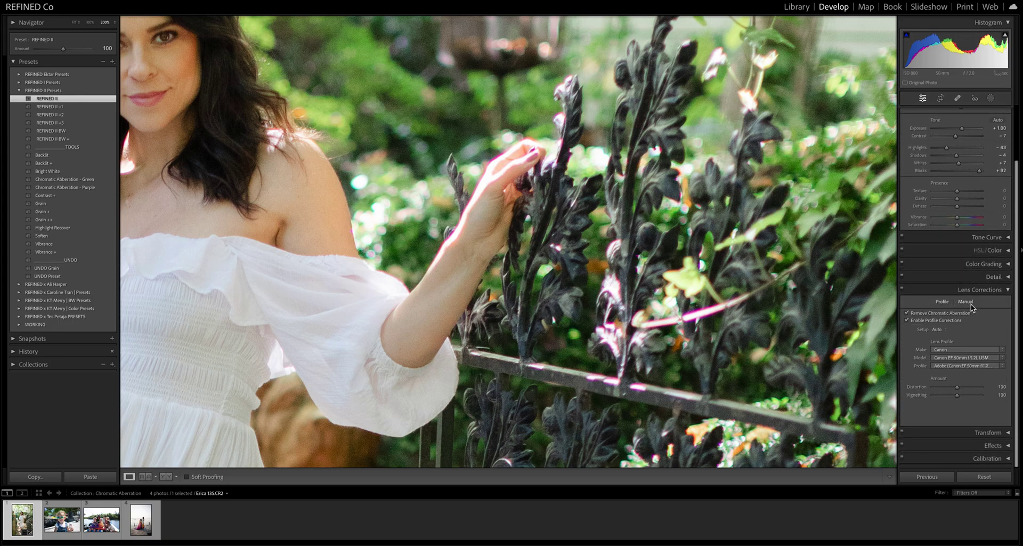
pyautogui.click(966, 301)
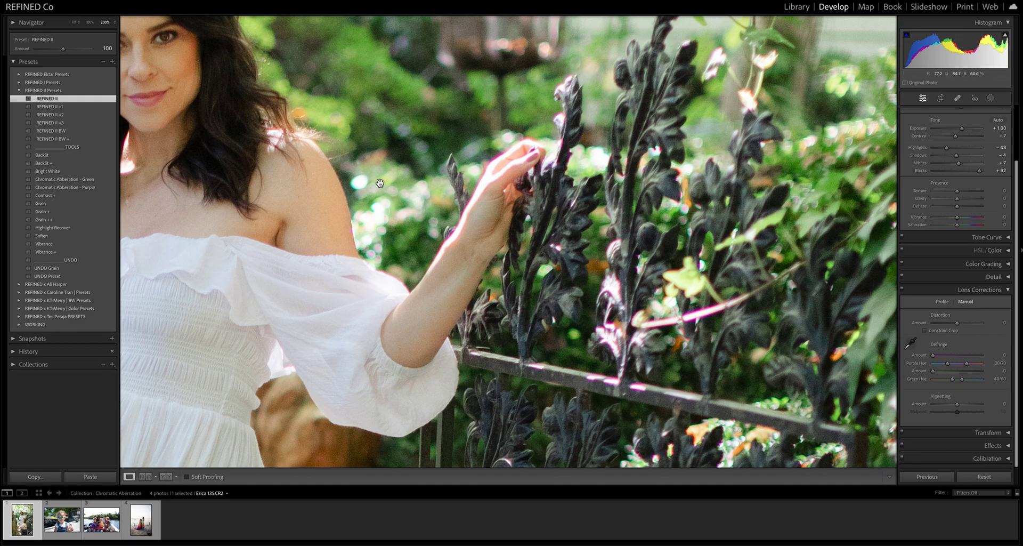
# - Centre the close-up on the fringed gate and turn on Soft Proofing
pyautogui.moveTo(377, 182); pyautogui.dragTo(414, 175)
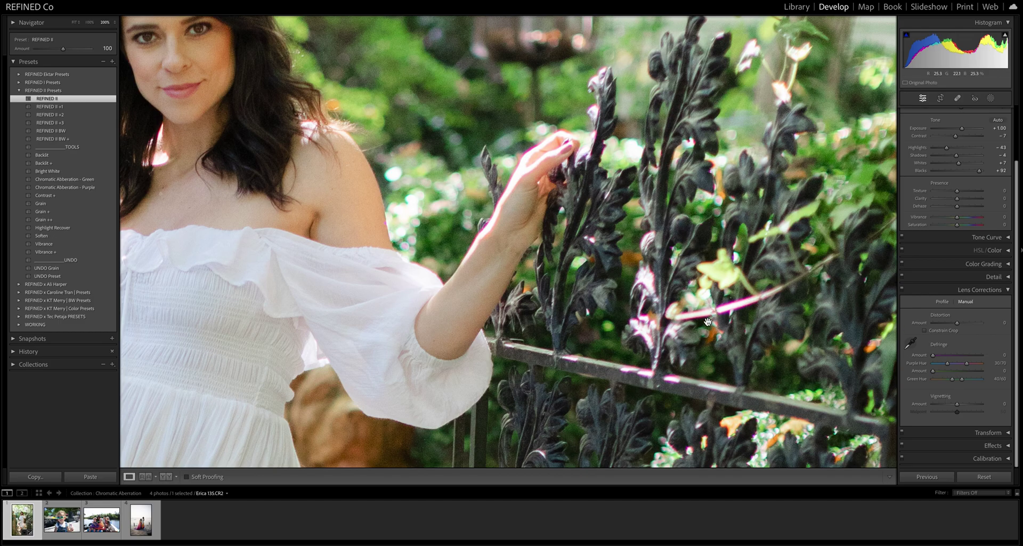
pyautogui.press('s')
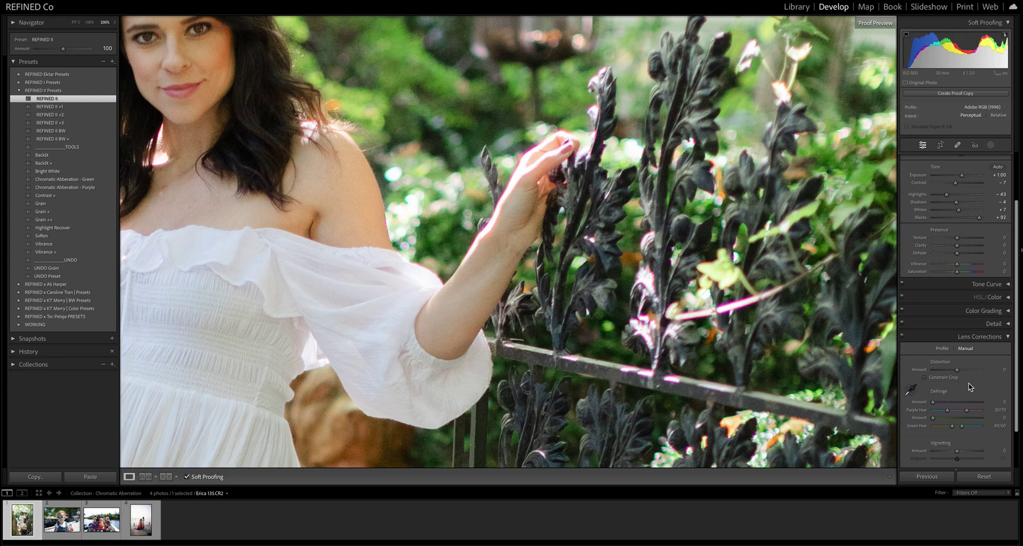
pyautogui.click(911, 393)
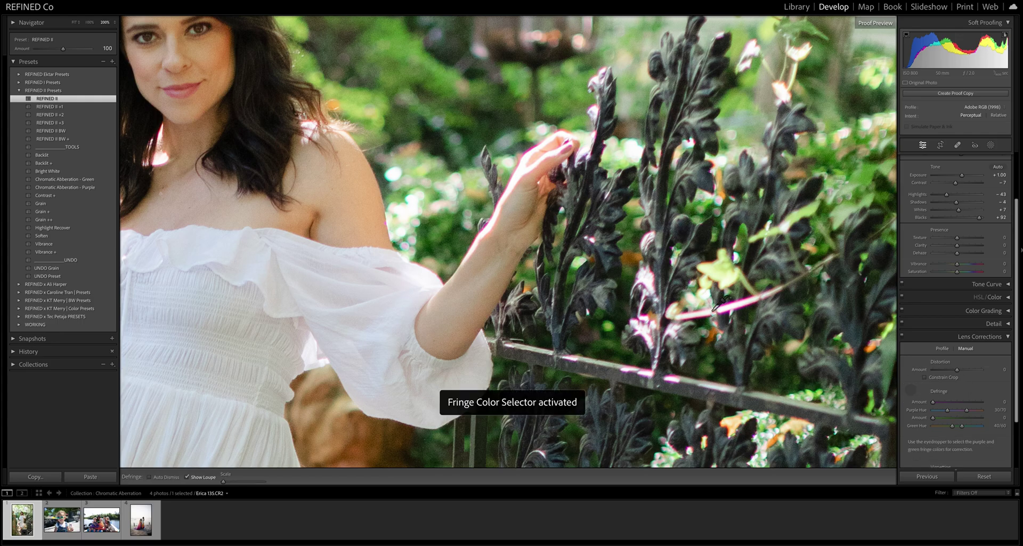
# - Sample the gate's magenta fringe with the Defringe eyedropper, then undo back to Purple Hue 30/70
pyautogui.click(645, 318)
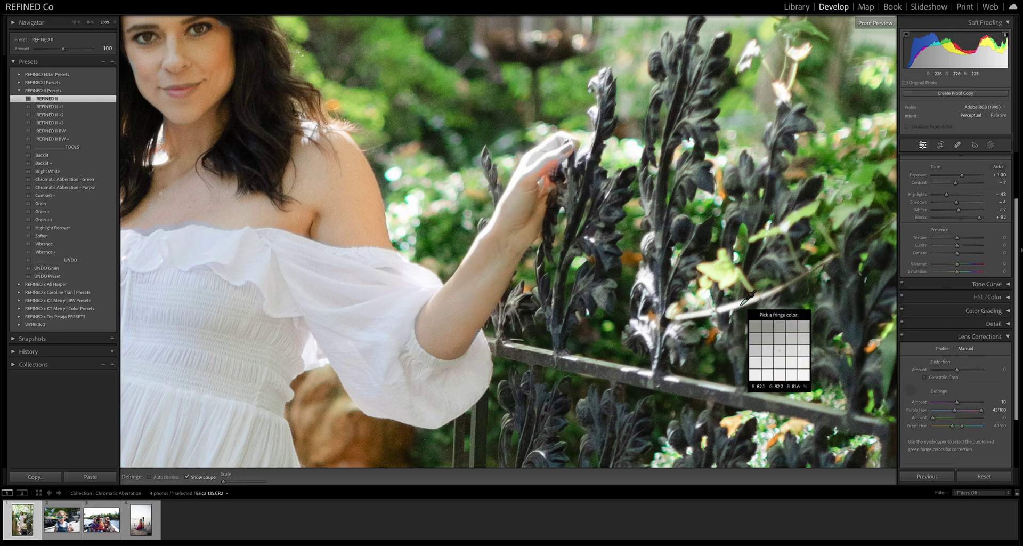
pyautogui.hotkey('ctrl', 'z')
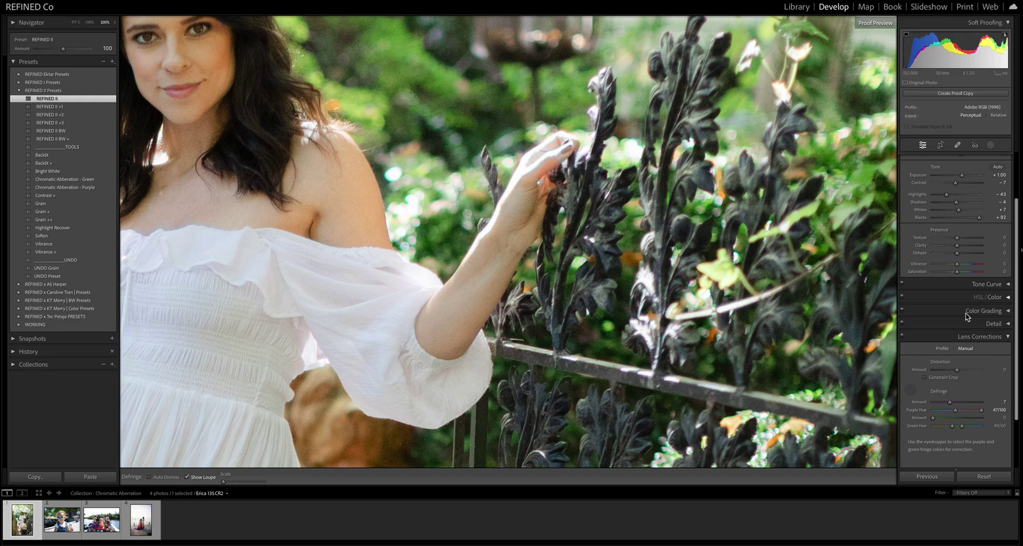
pyautogui.hotkey('ctrl', 'z')
pyautogui.click(910, 390)
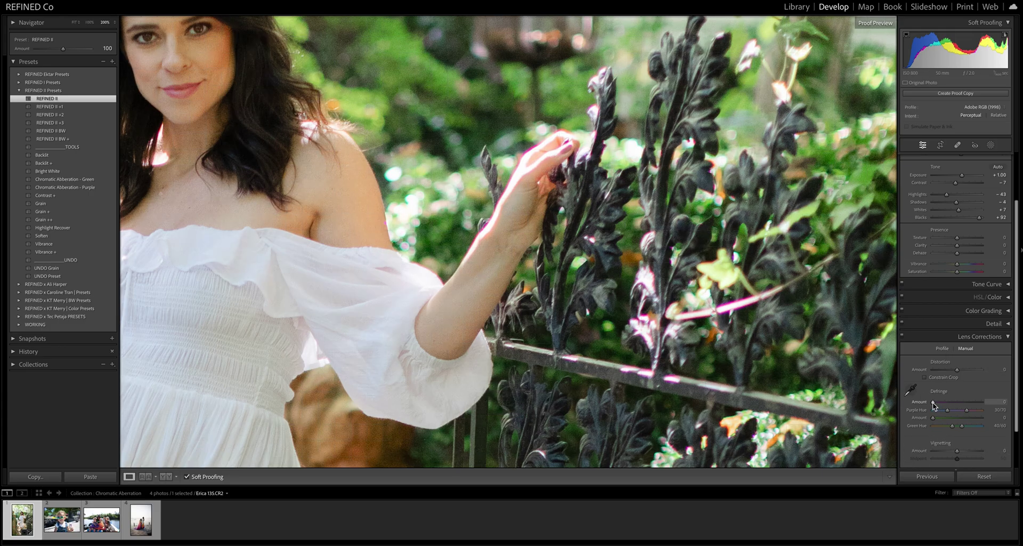
# - Set Defringe Purple Amount to 5 and widen the Purple Hue range to 30/92
pyautogui.moveTo(938, 404); pyautogui.dragTo(939, 405)
pyautogui.moveTo(944, 403); pyautogui.dragTo(946, 405)
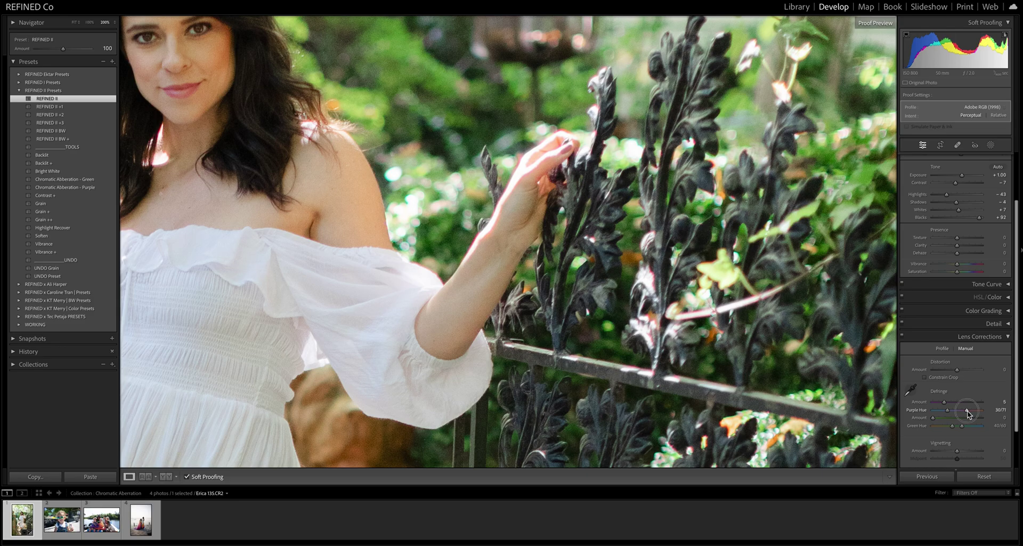
pyautogui.moveTo(969, 415); pyautogui.dragTo(974, 414)
# - Inspect the arm, iron railing, dress and flower basket at 200% for leftover fringing
pyautogui.moveTo(281, 295); pyautogui.dragTo(656, 288)
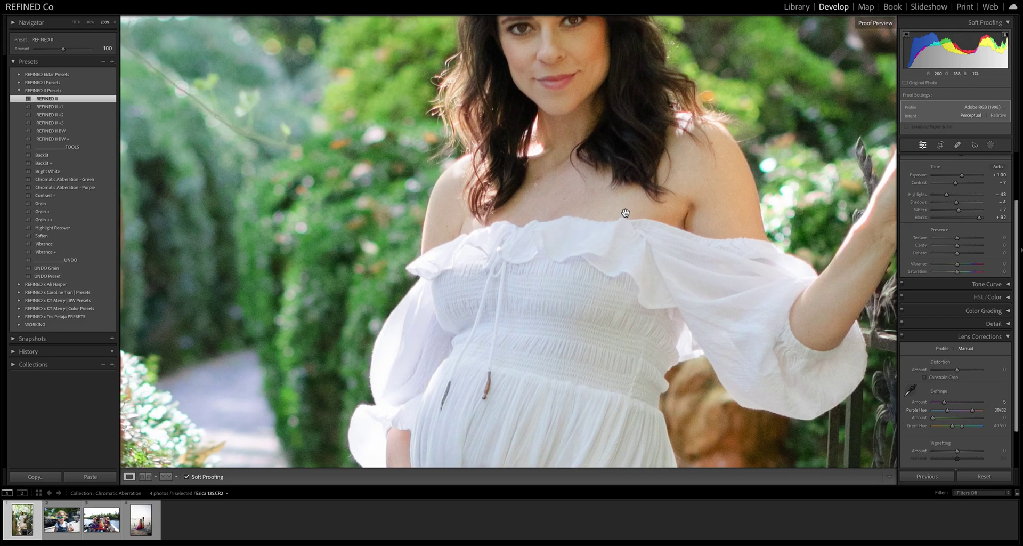
pyautogui.moveTo(646, 273); pyautogui.dragTo(612, 313)
pyautogui.moveTo(799, 426)
pyautogui.mouseDown()
pyautogui.moveTo(707, 342)
pyautogui.moveTo(656, 315)
pyautogui.mouseUp()
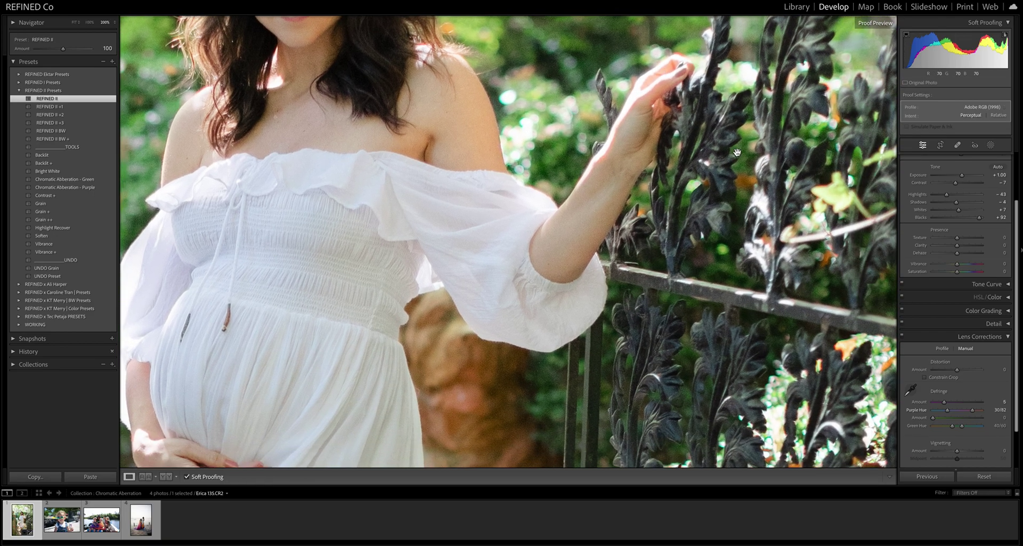
pyautogui.moveTo(737, 152); pyautogui.dragTo(614, 70)
pyautogui.moveTo(753, 483)
pyautogui.mouseDown()
pyautogui.moveTo(753, 438)
pyautogui.moveTo(692, 312)
pyautogui.moveTo(675, 331)
pyautogui.moveTo(665, 215)
pyautogui.mouseUp()
pyautogui.moveTo(564, 372); pyautogui.dragTo(505, 217)
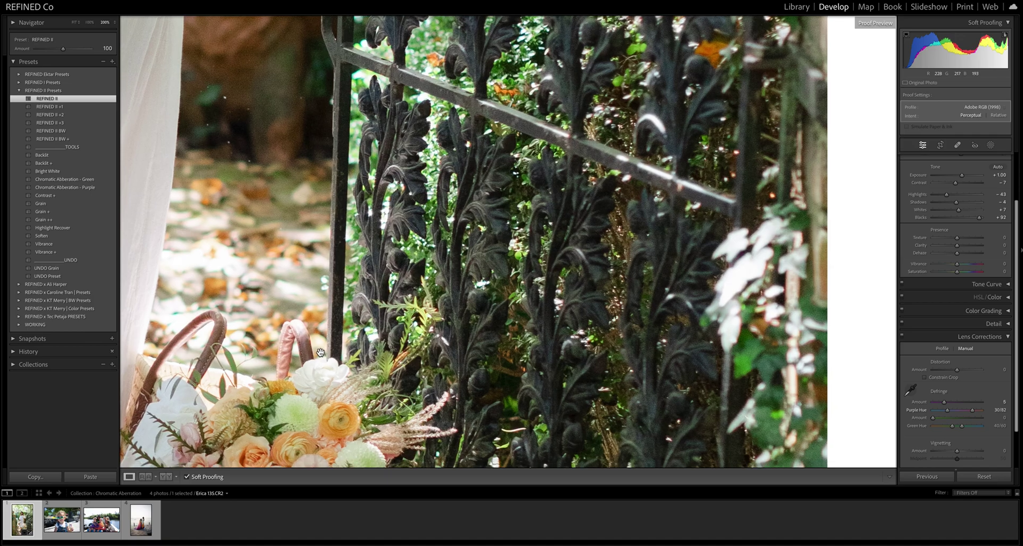
pyautogui.moveTo(317, 353); pyautogui.dragTo(658, 283)
pyautogui.moveTo(413, 301)
pyautogui.mouseDown()
pyautogui.moveTo(610, 233)
pyautogui.moveTo(684, 420)
pyautogui.mouseUp()
# - Check the brick pillar, belly and face, then show the whole photo and move to the ice-cream photo
pyautogui.moveTo(529, 197); pyautogui.dragTo(603, 412)
pyautogui.moveTo(545, 243); pyautogui.dragTo(559, 341)
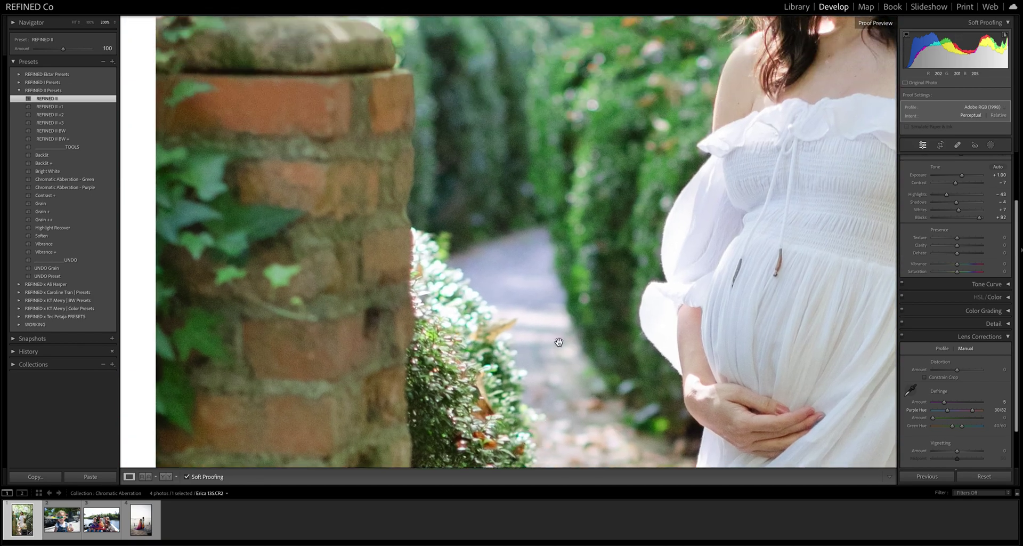
pyautogui.moveTo(562, 255)
pyautogui.mouseDown()
pyautogui.moveTo(499, 392)
pyautogui.moveTo(531, 386)
pyautogui.mouseUp()
pyautogui.moveTo(510, 277); pyautogui.dragTo(518, 391)
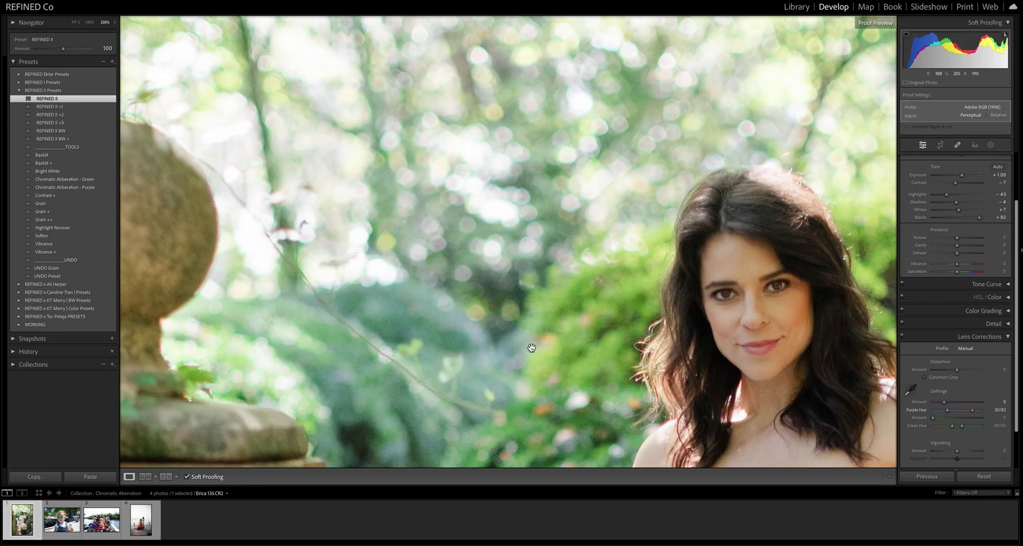
pyautogui.moveTo(530, 347); pyautogui.dragTo(508, 410)
pyautogui.click(581, 379)
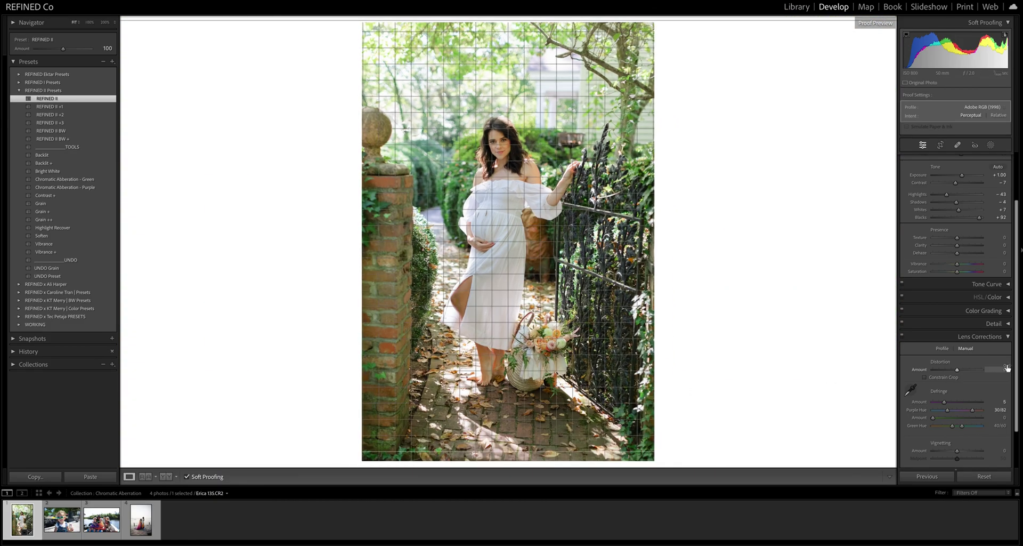
pyautogui.press('Right')
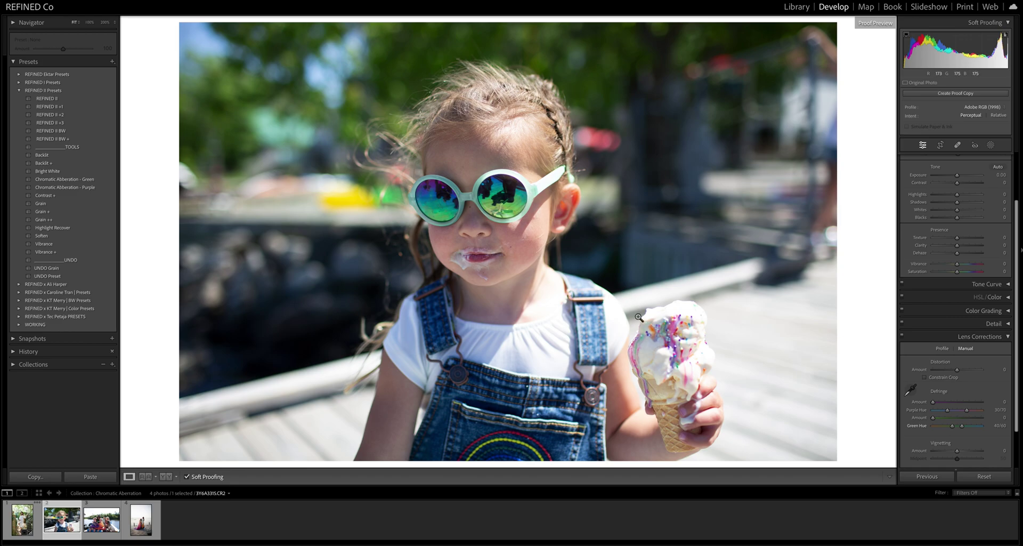
# - Zoom to 200% on the ice cream and strap and set Defringe Purple Amount to 2
pyautogui.click(651, 345)
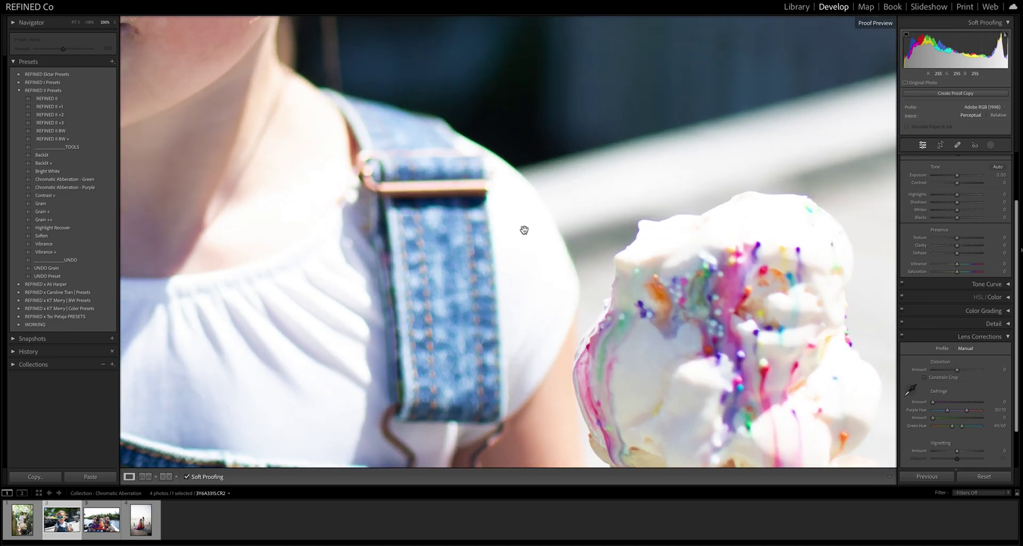
pyautogui.moveTo(526, 229); pyautogui.dragTo(513, 241)
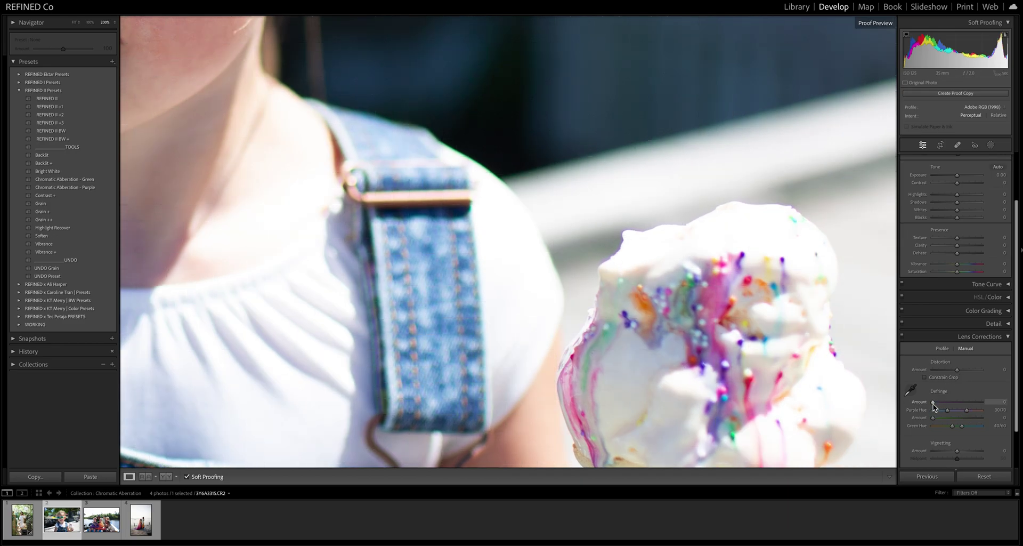
pyautogui.moveTo(934, 402); pyautogui.dragTo(939, 406)
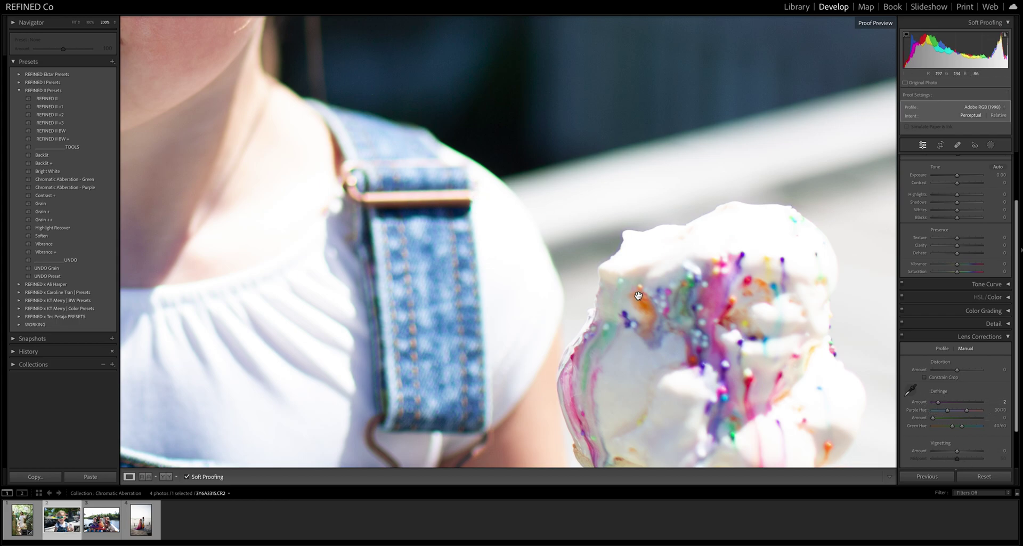
pyautogui.click(939, 404)
# - Set Green Amount 6 and Green Hue 24/60 while checking the face, then open the boat photo
pyautogui.moveTo(350, 272); pyautogui.dragTo(567, 393)
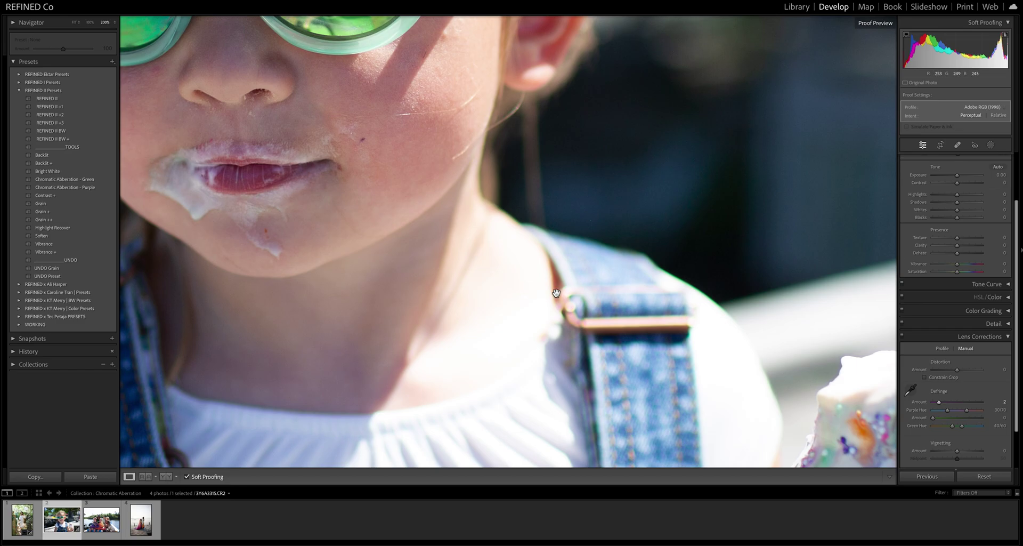
pyautogui.moveTo(582, 244); pyautogui.dragTo(608, 392)
pyautogui.moveTo(539, 327); pyautogui.dragTo(569, 204)
pyautogui.moveTo(603, 340); pyautogui.dragTo(507, 267)
pyautogui.moveTo(531, 210); pyautogui.dragTo(515, 235)
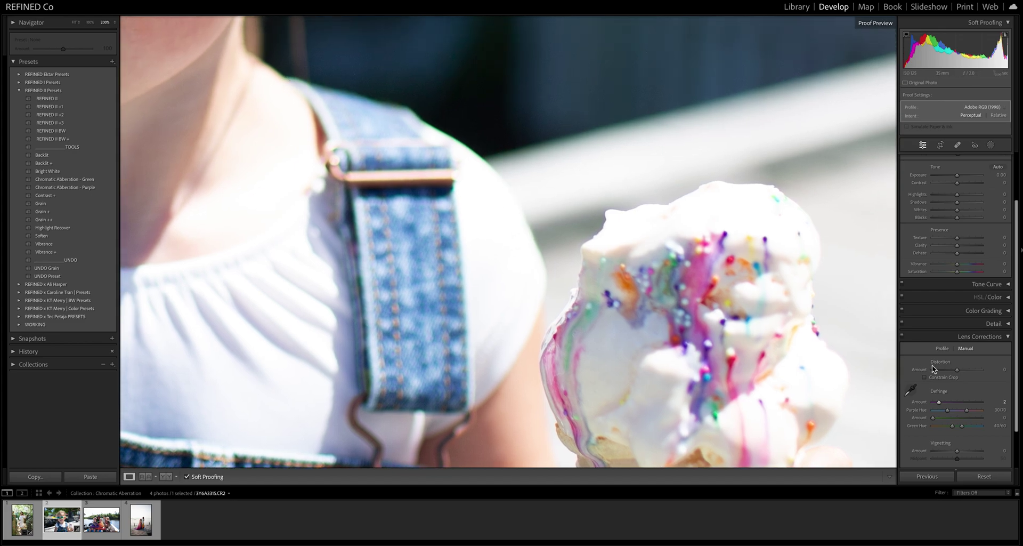
pyautogui.moveTo(933, 419); pyautogui.dragTo(945, 421)
pyautogui.moveTo(249, 45); pyautogui.dragTo(466, 187)
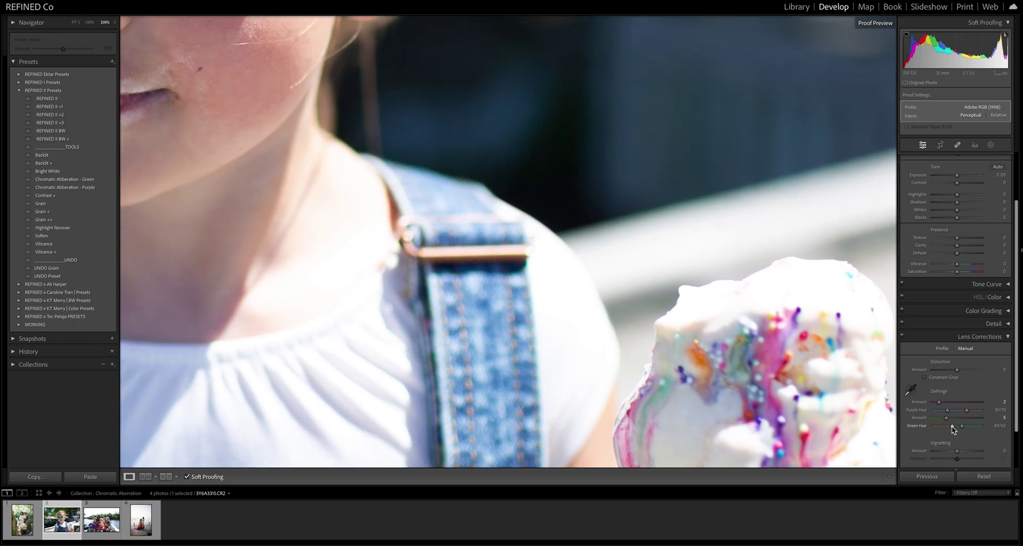
pyautogui.moveTo(952, 426)
pyautogui.mouseDown()
pyautogui.moveTo(933, 439)
pyautogui.moveTo(946, 434)
pyautogui.mouseUp()
pyautogui.click(578, 401)
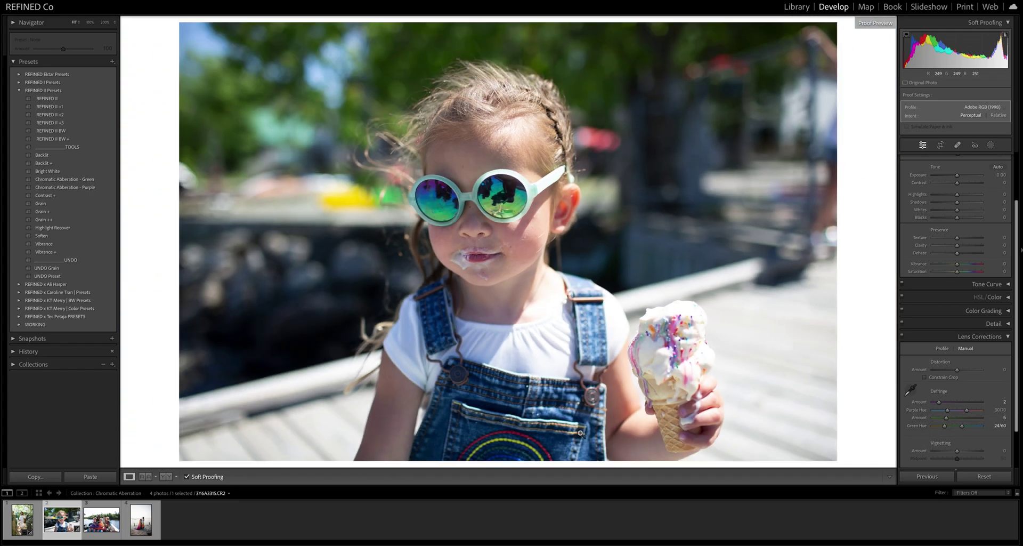
pyautogui.click(101, 519)
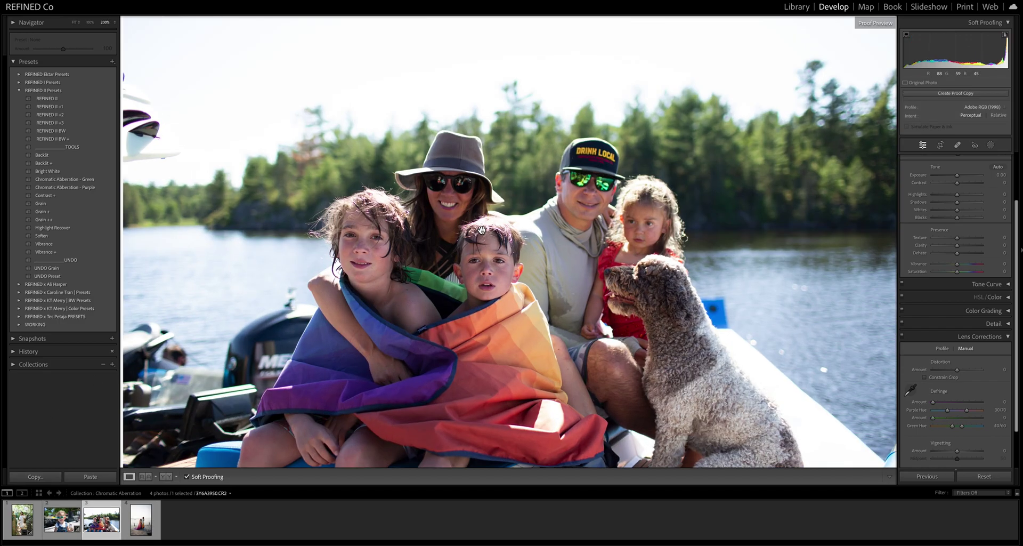
# - Zoom to 200% on the boy's head and set Purple Amount 3 with Purple Hue 30/80
pyautogui.click(466, 235)
pyautogui.moveTo(526, 253); pyautogui.dragTo(548, 262)
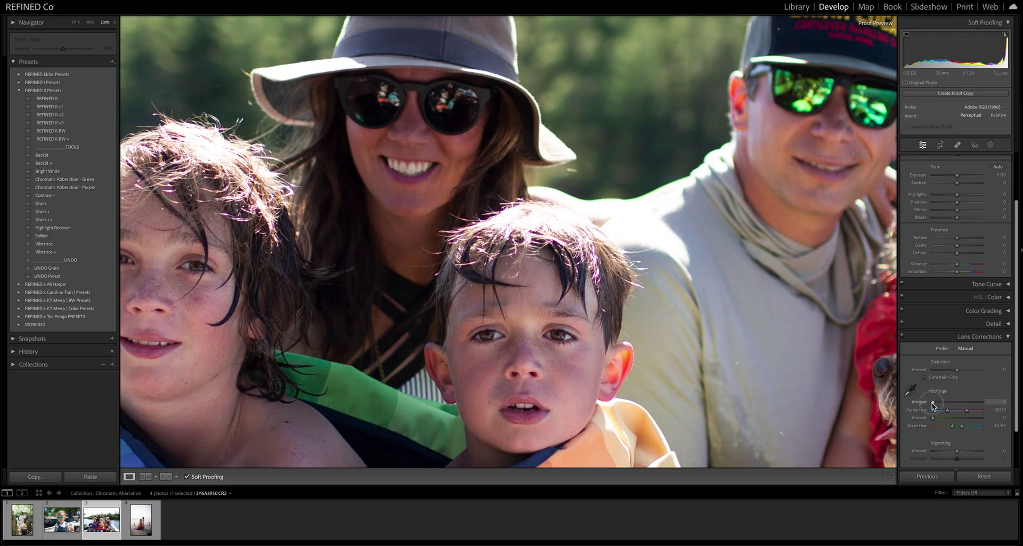
pyautogui.moveTo(932, 403); pyautogui.dragTo(940, 402)
pyautogui.moveTo(967, 410); pyautogui.dragTo(972, 412)
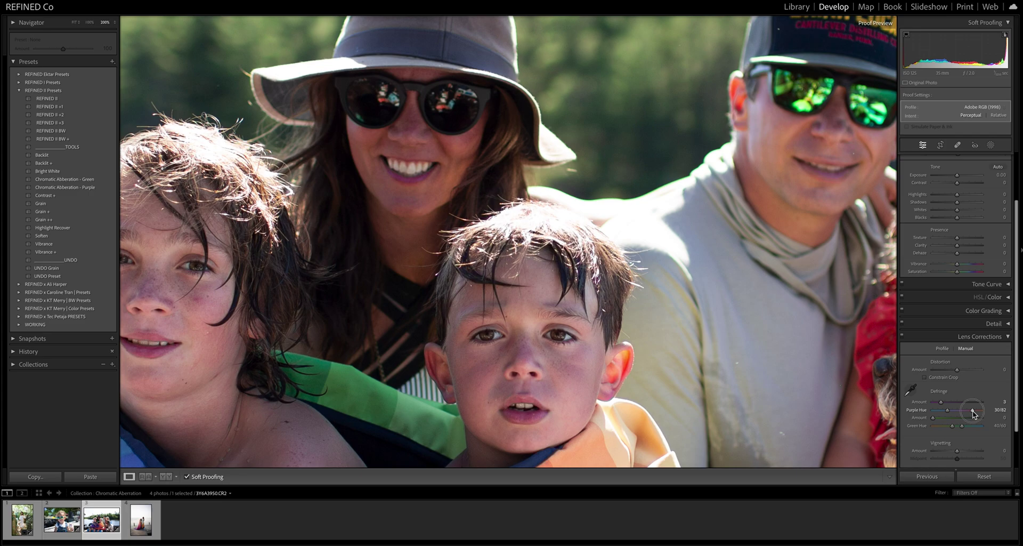
pyautogui.moveTo(973, 410); pyautogui.dragTo(971, 410)
# - Over the man, girl and dog, set Green Amount 7 and Green Hue 25/67
pyautogui.moveTo(749, 267); pyautogui.dragTo(624, 256)
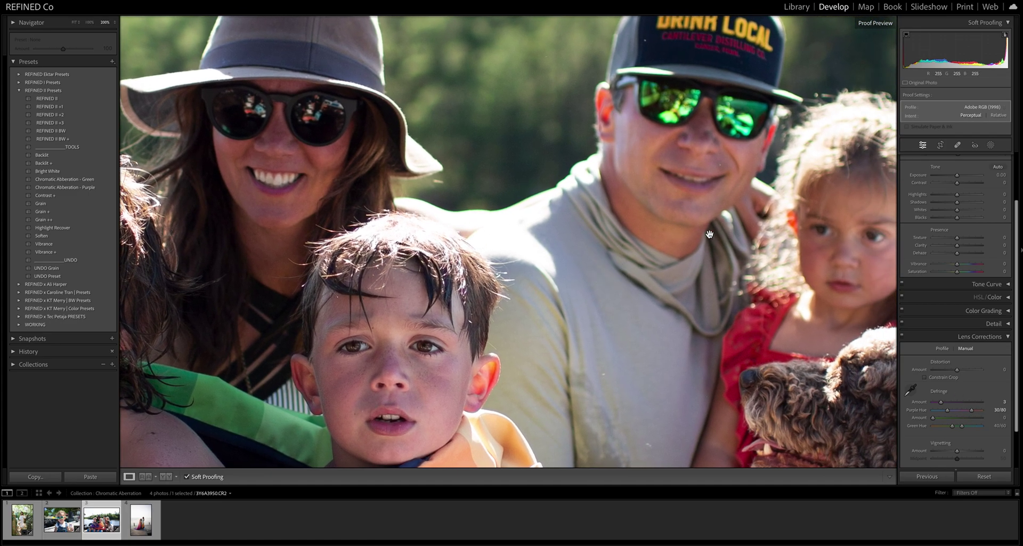
pyautogui.moveTo(709, 234); pyautogui.dragTo(632, 236)
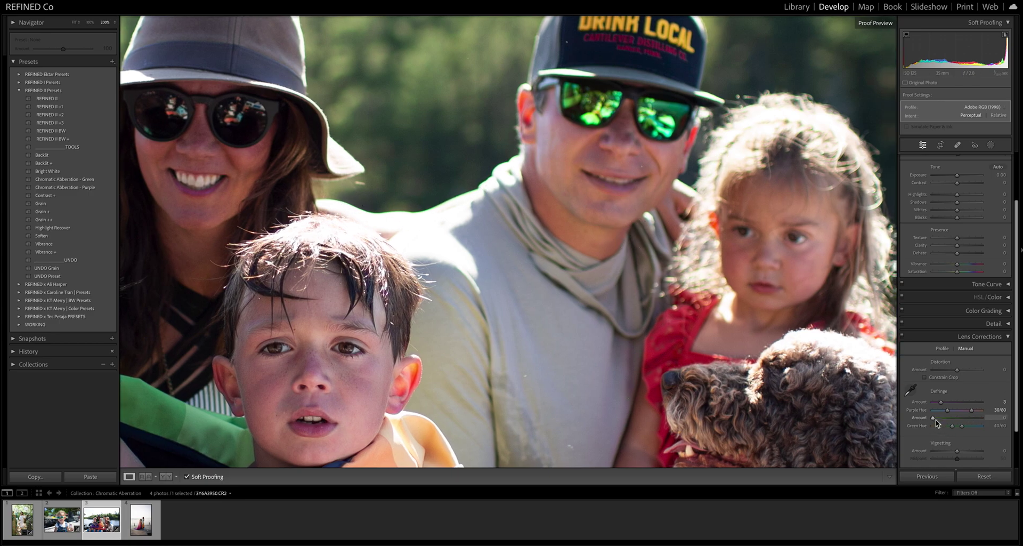
pyautogui.moveTo(936, 421); pyautogui.dragTo(966, 426)
pyautogui.moveTo(954, 429)
pyautogui.mouseDown()
pyautogui.moveTo(945, 436)
pyautogui.moveTo(955, 434)
pyautogui.mouseUp()
pyautogui.moveTo(832, 207); pyautogui.dragTo(808, 208)
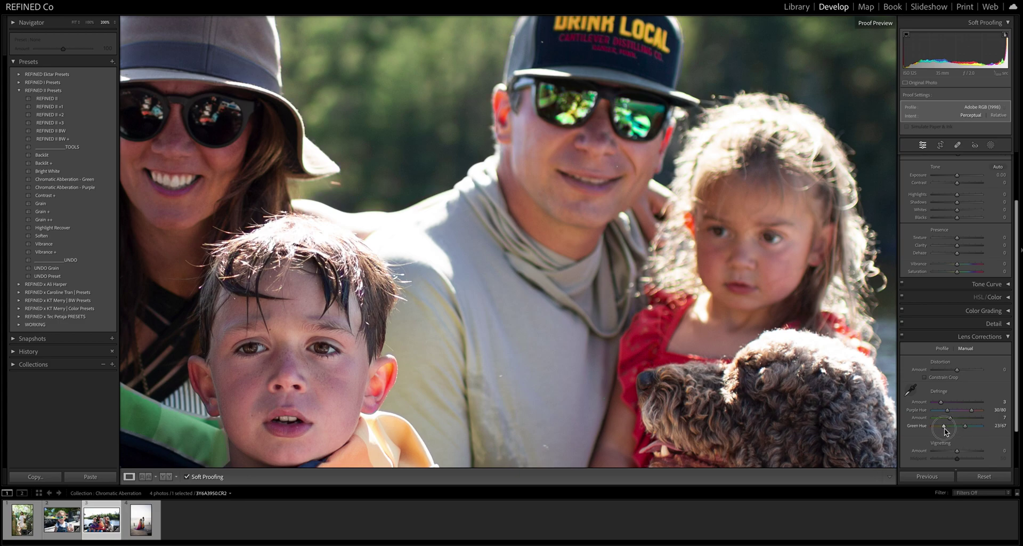
pyautogui.moveTo(946, 431); pyautogui.dragTo(946, 429)
# - Check the boat edge and treeline at 200% and raise Purple Amount to 6
pyautogui.click(432, 329)
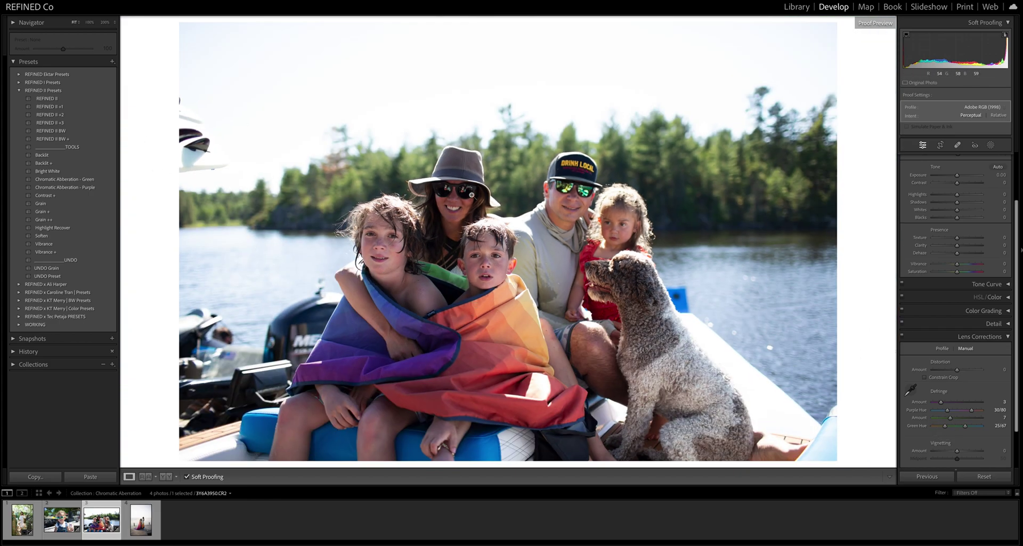
pyautogui.click(216, 142)
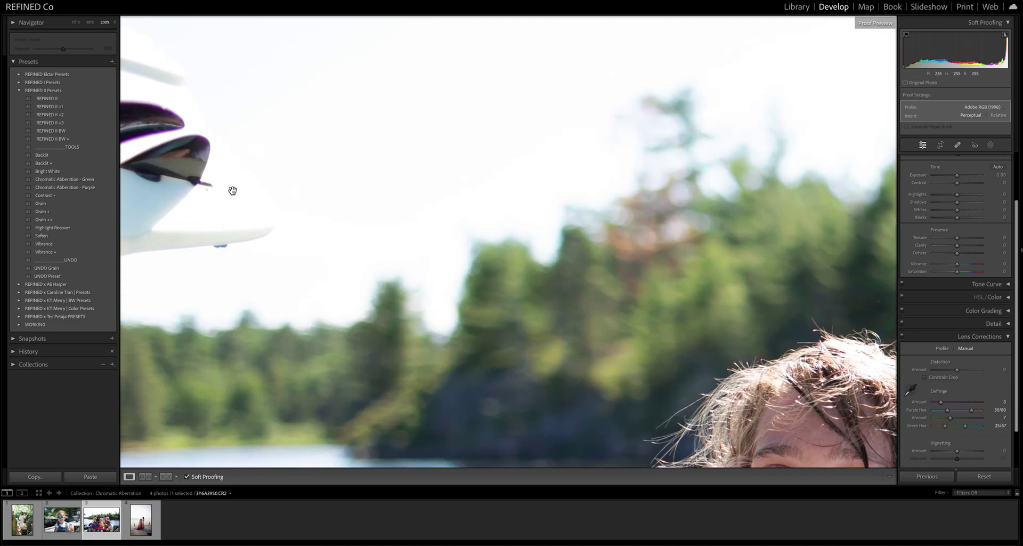
pyautogui.moveTo(386, 297); pyautogui.dragTo(564, 274)
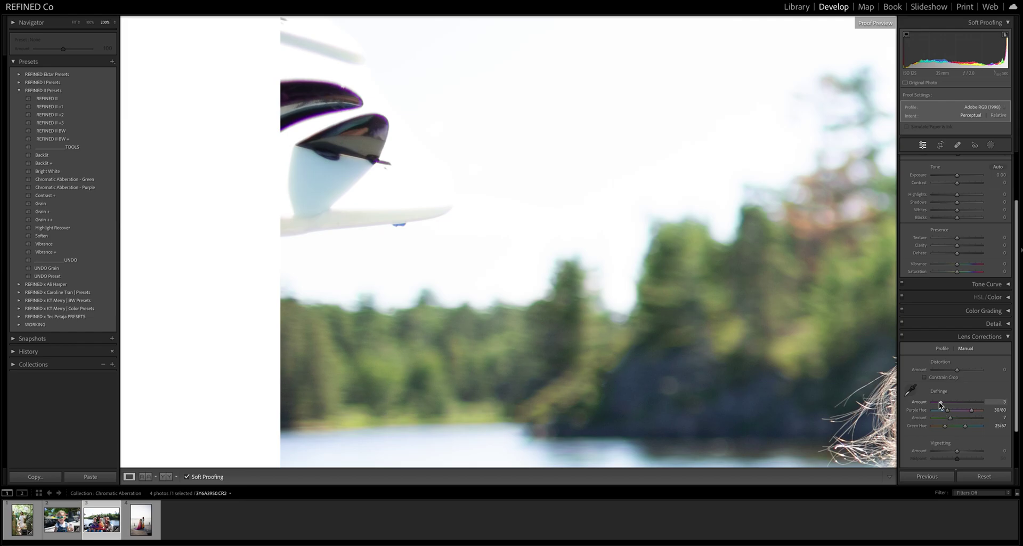
pyautogui.moveTo(942, 404); pyautogui.dragTo(948, 405)
pyautogui.click(682, 363)
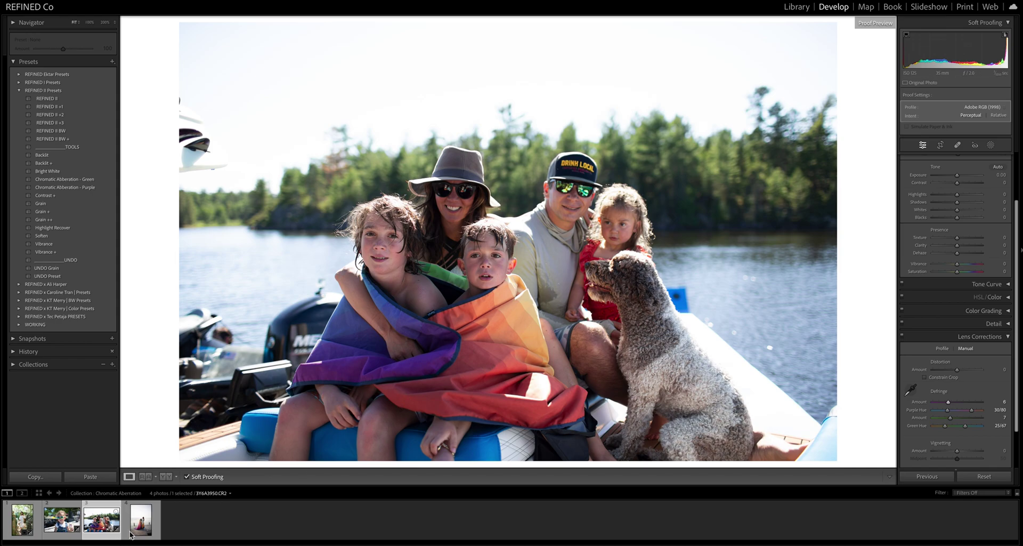
# - Zoom the dock photo of the two girls to 200% and raise the Defringe Green Amount above 5
pyautogui.click(141, 519)
pyautogui.click(425, 236)
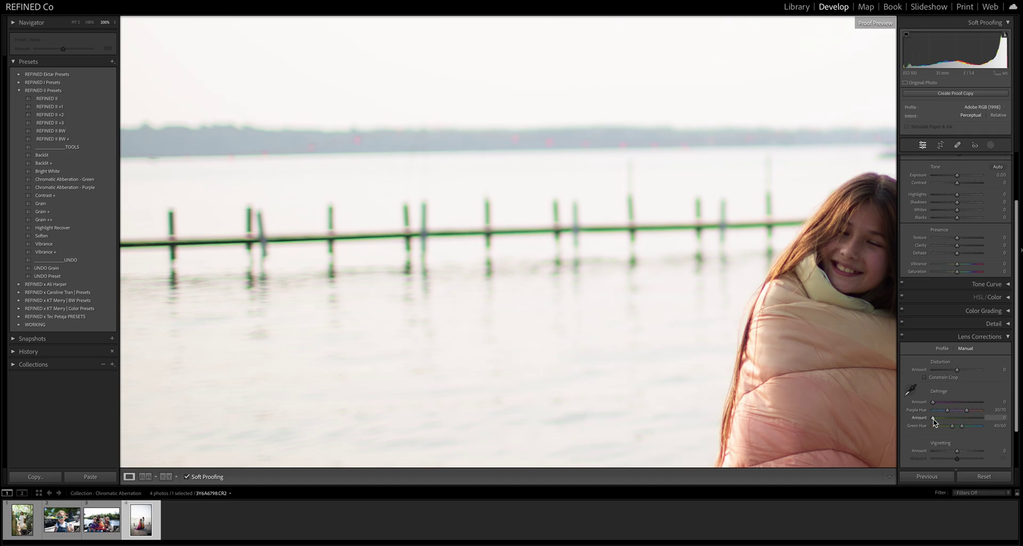
pyautogui.moveTo(933, 418); pyautogui.dragTo(946, 419)
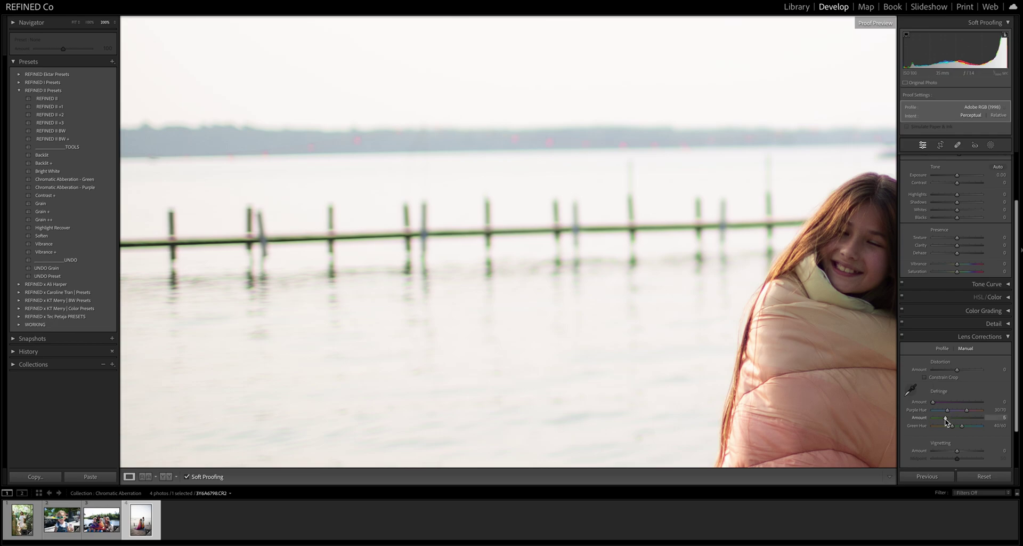
pyautogui.moveTo(946, 420)
pyautogui.mouseDown()
pyautogui.moveTo(961, 415)
pyautogui.moveTo(944, 426)
pyautogui.moveTo(952, 419)
pyautogui.mouseUp()
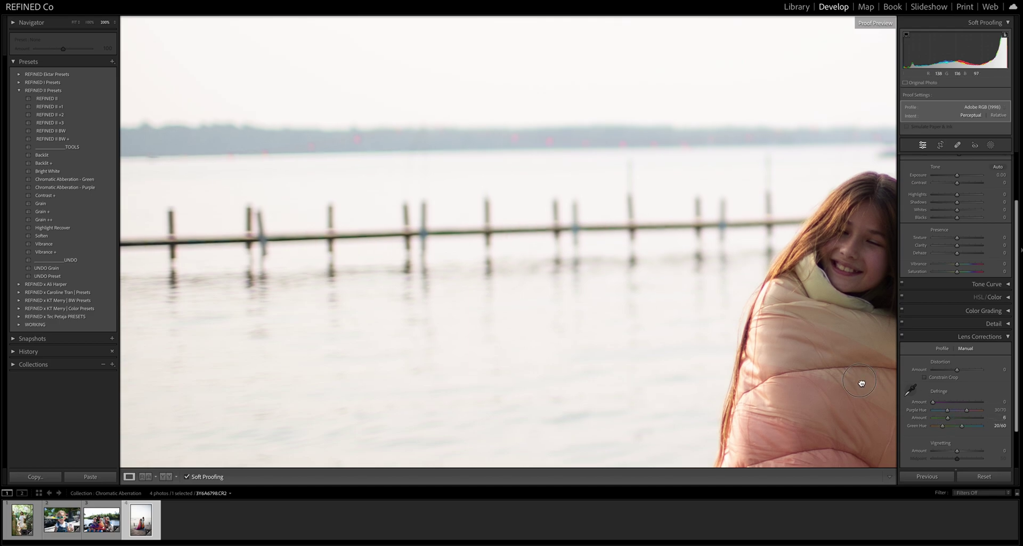
# - Set Defringe Purple Amount to 3 with Purple Hue 30/78, checking the whole photo at Fit
pyautogui.moveTo(861, 381); pyautogui.dragTo(598, 370)
pyautogui.moveTo(815, 201); pyautogui.dragTo(603, 277)
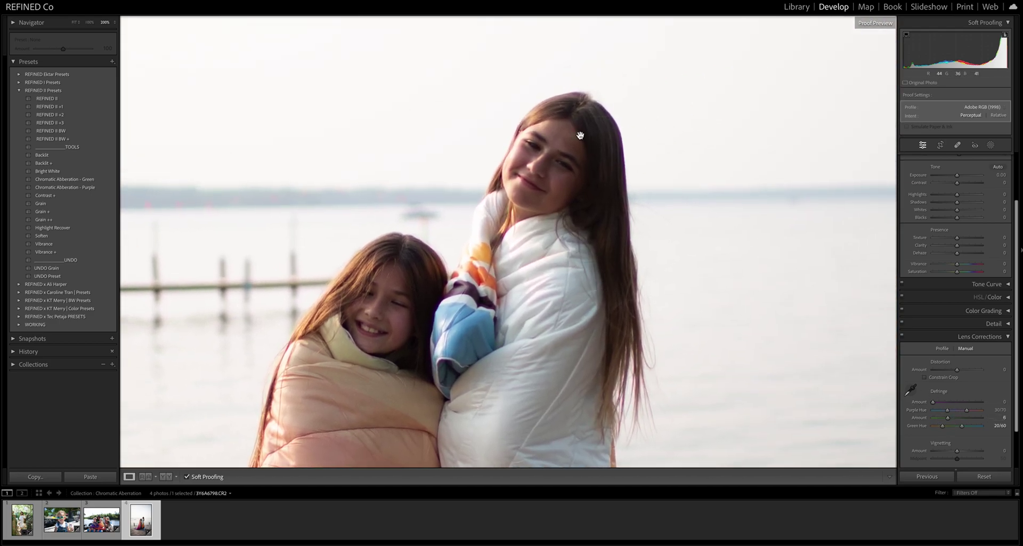
pyautogui.moveTo(934, 404); pyautogui.dragTo(970, 410)
pyautogui.click(564, 370)
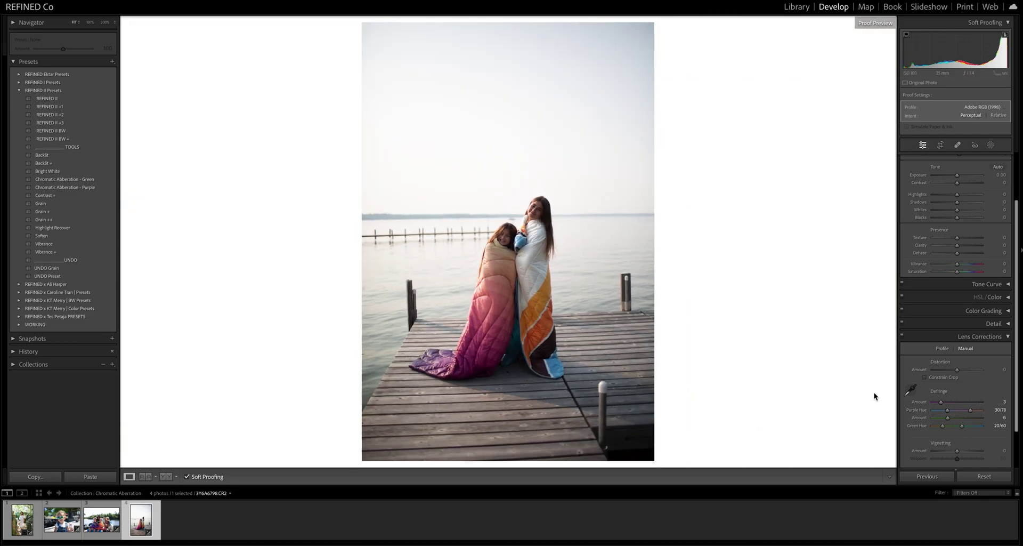